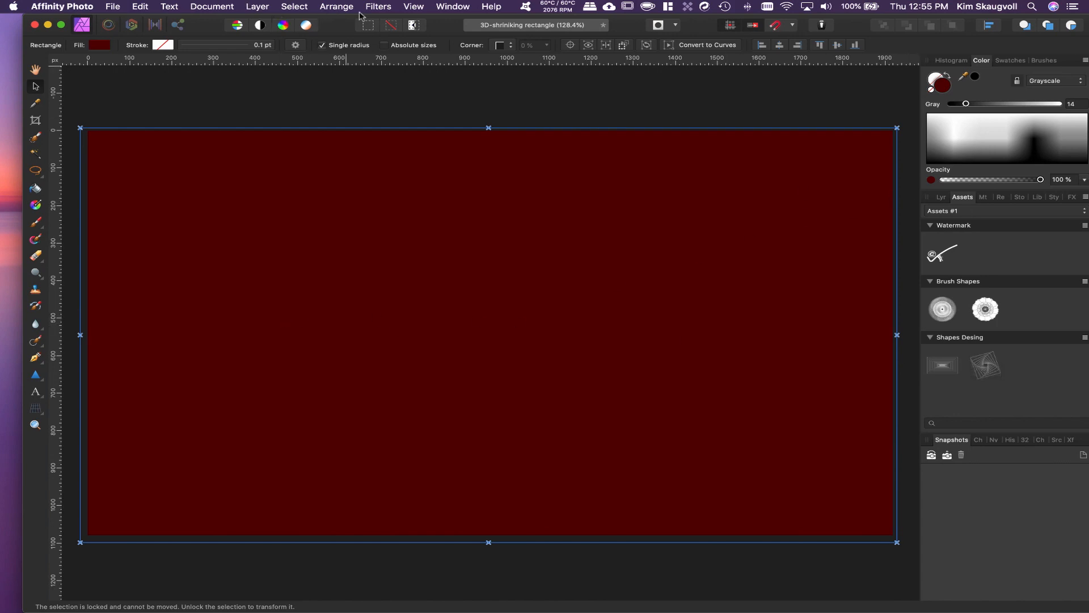
# Step: Check the Assets entry in the list of studio panels and view the available asset categories
pyautogui.click(414, 7)
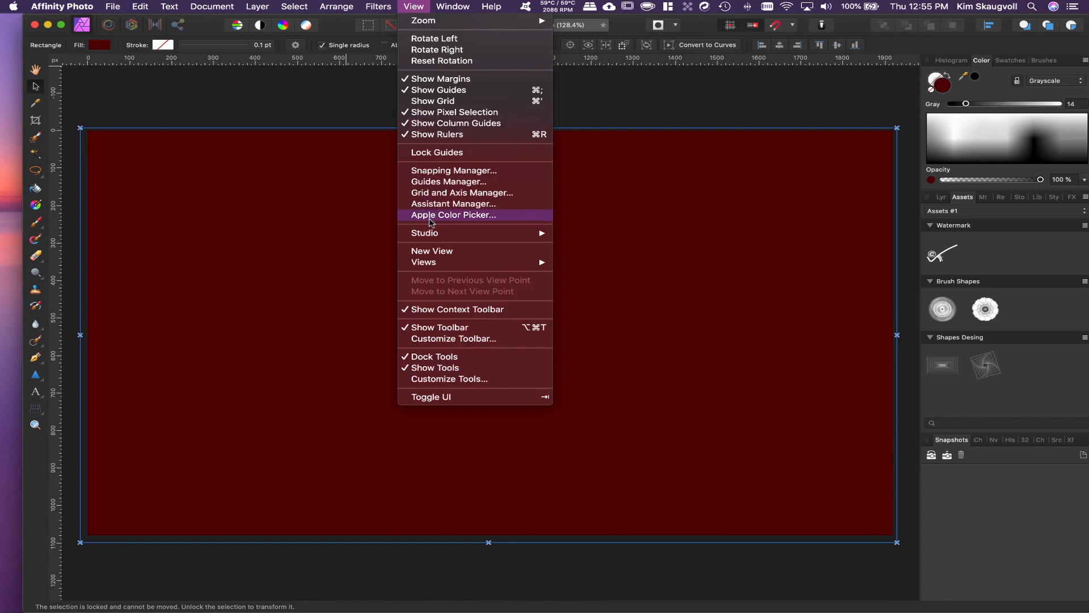
pyautogui.moveTo(432, 232)
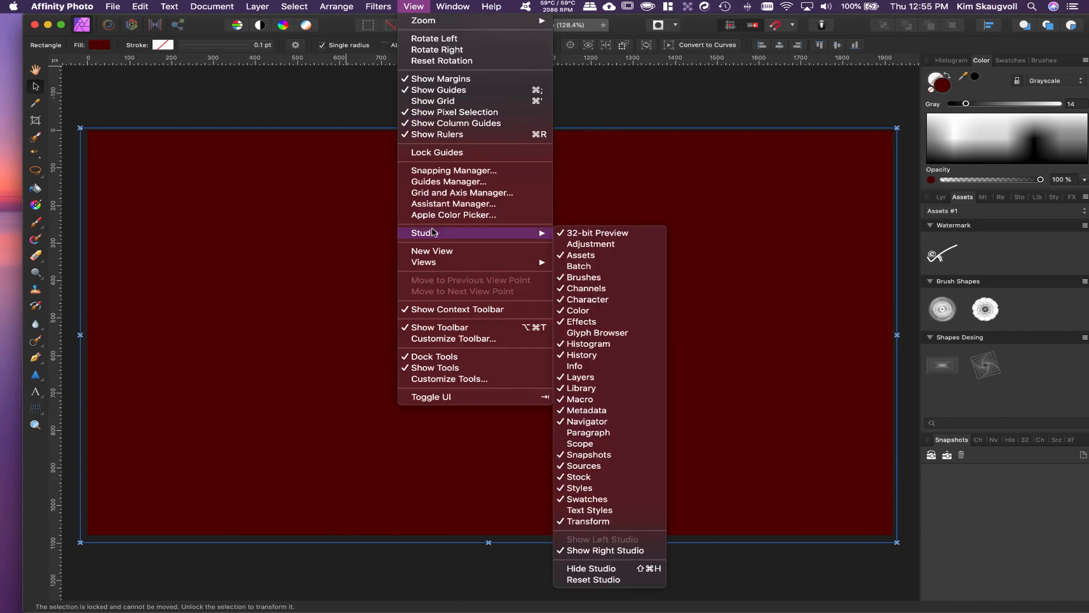
pyautogui.click(598, 260)
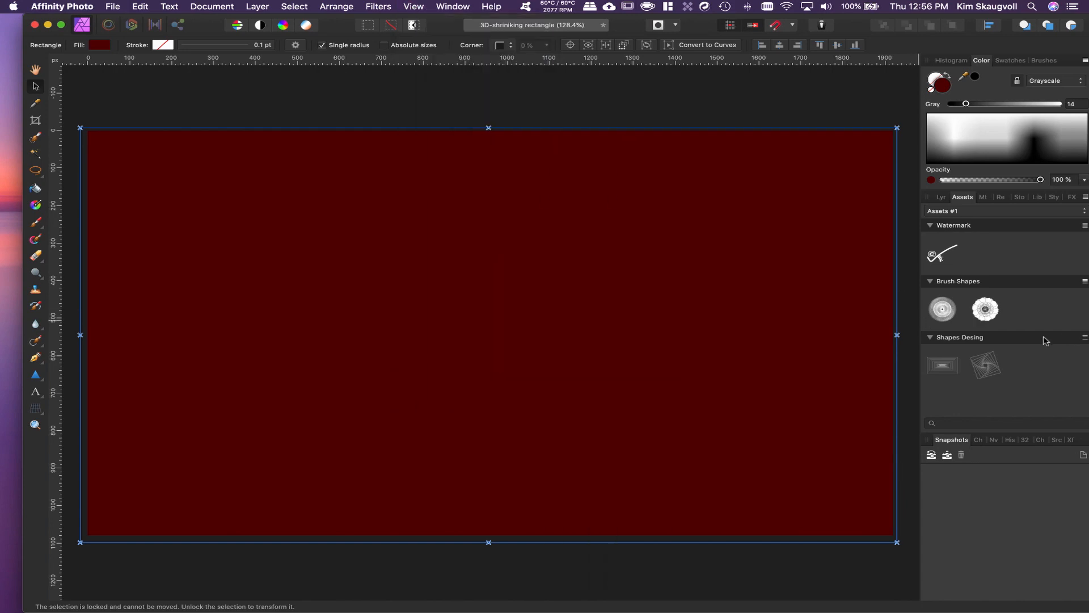
pyautogui.click(993, 211)
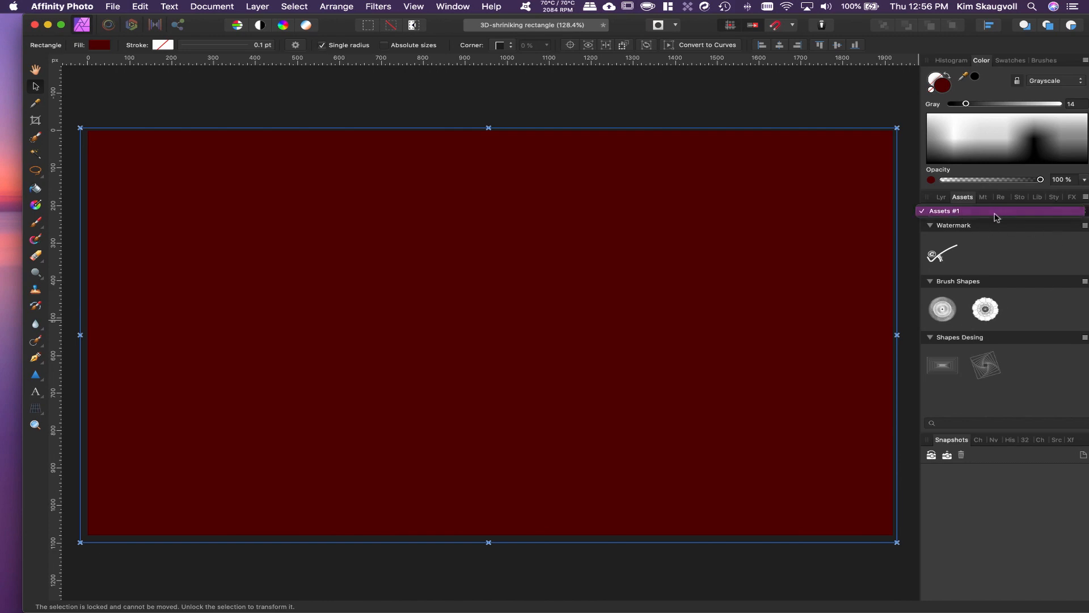
pyautogui.click(1062, 213)
# Step: Create a new asset category and switch back to the Assets #1 category
pyautogui.click(1086, 198)
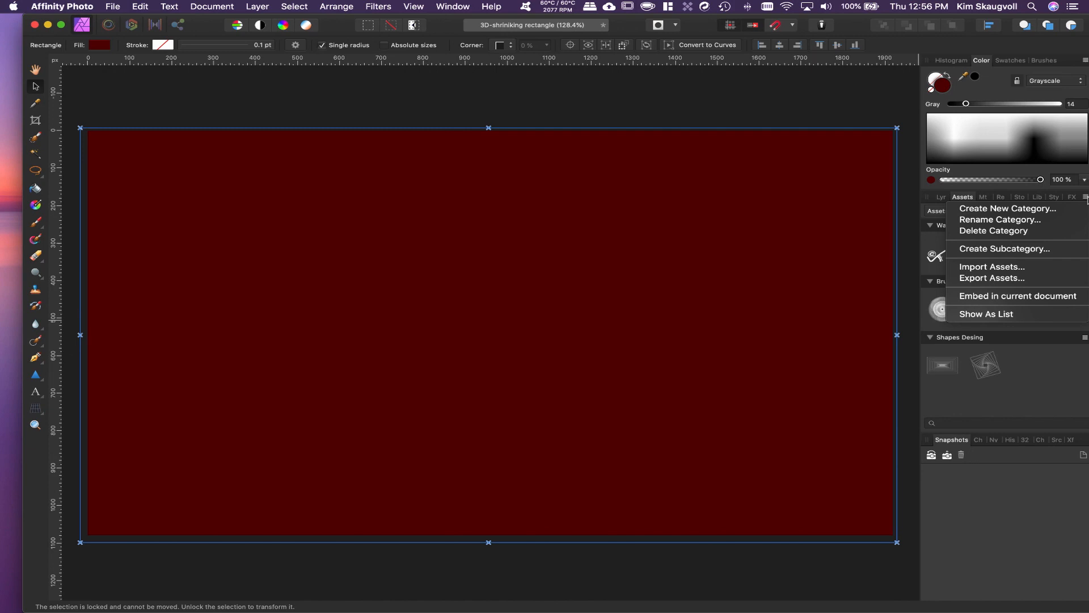
pyautogui.click(1036, 211)
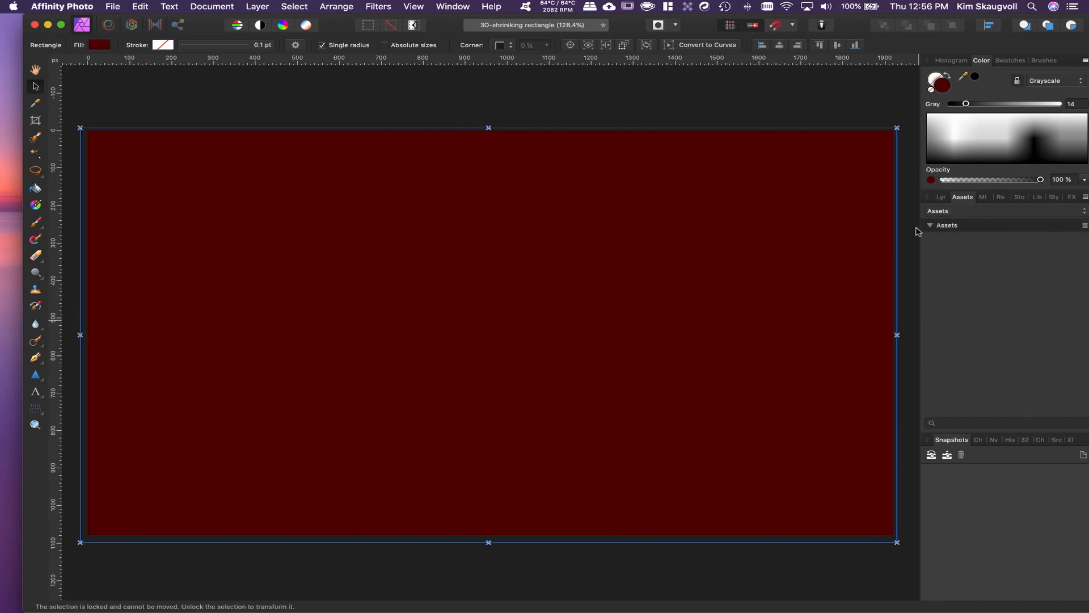
pyautogui.click(959, 211)
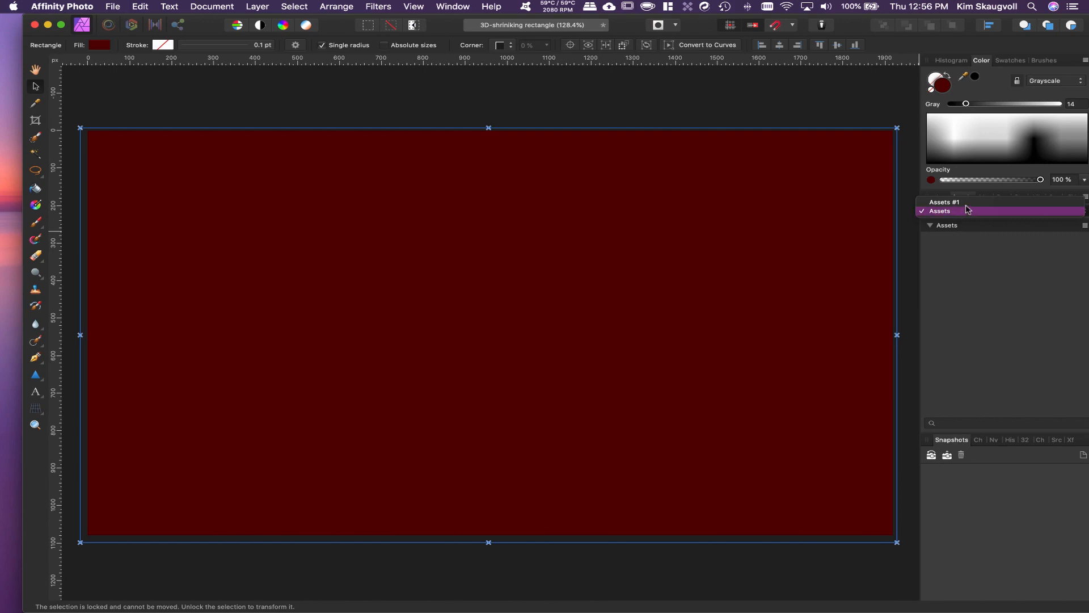
pyautogui.click(968, 203)
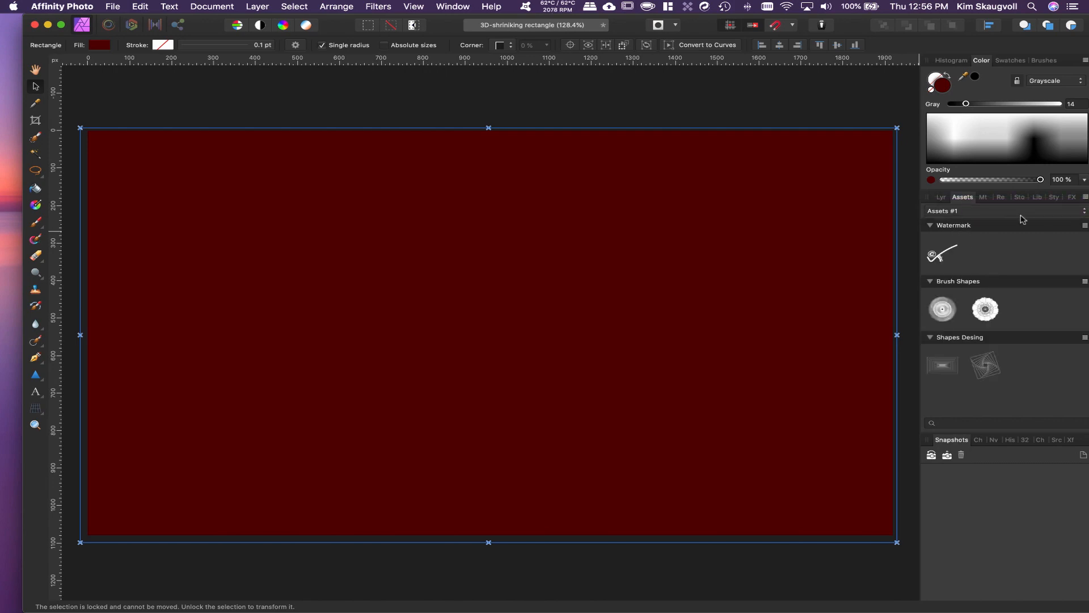
# Step: Examine the asset category management options and the subcategories of Assets #1, collapsing and expanding Shapes Desing
pyautogui.click(1084, 198)
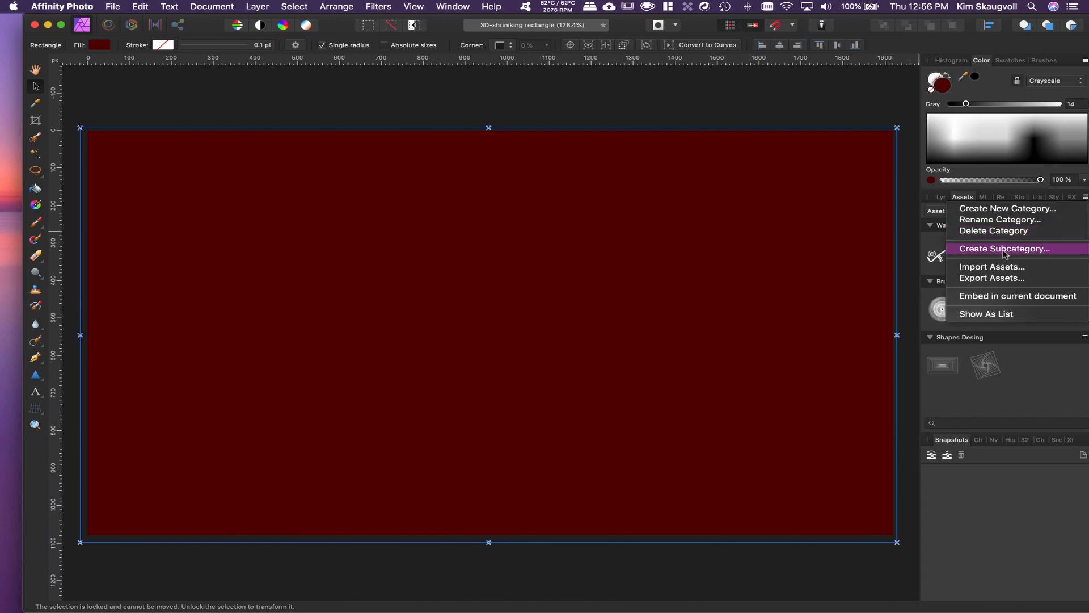
pyautogui.click(982, 479)
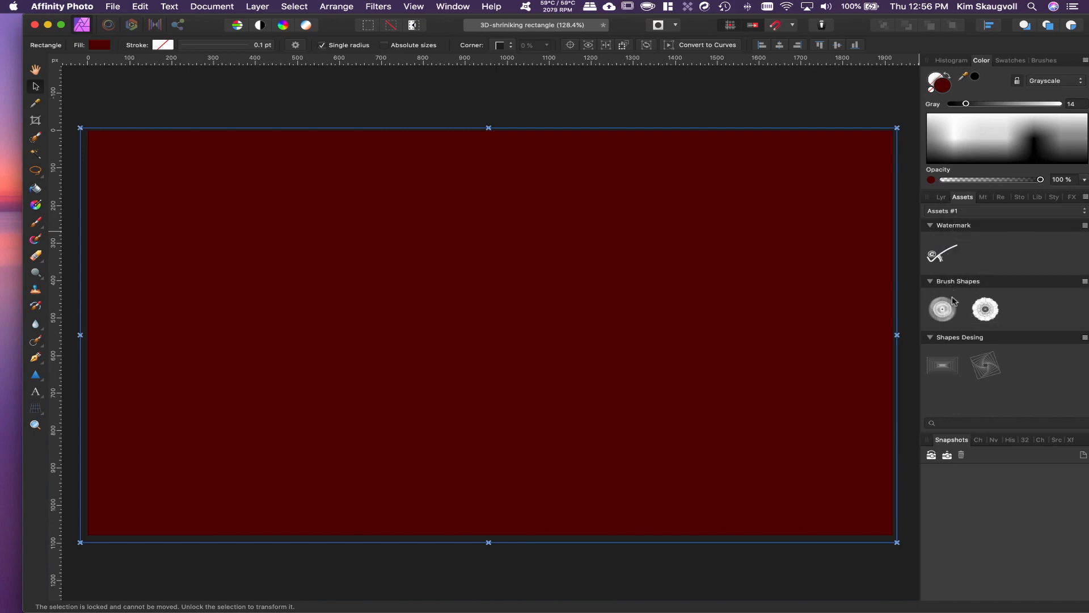
pyautogui.click(1084, 198)
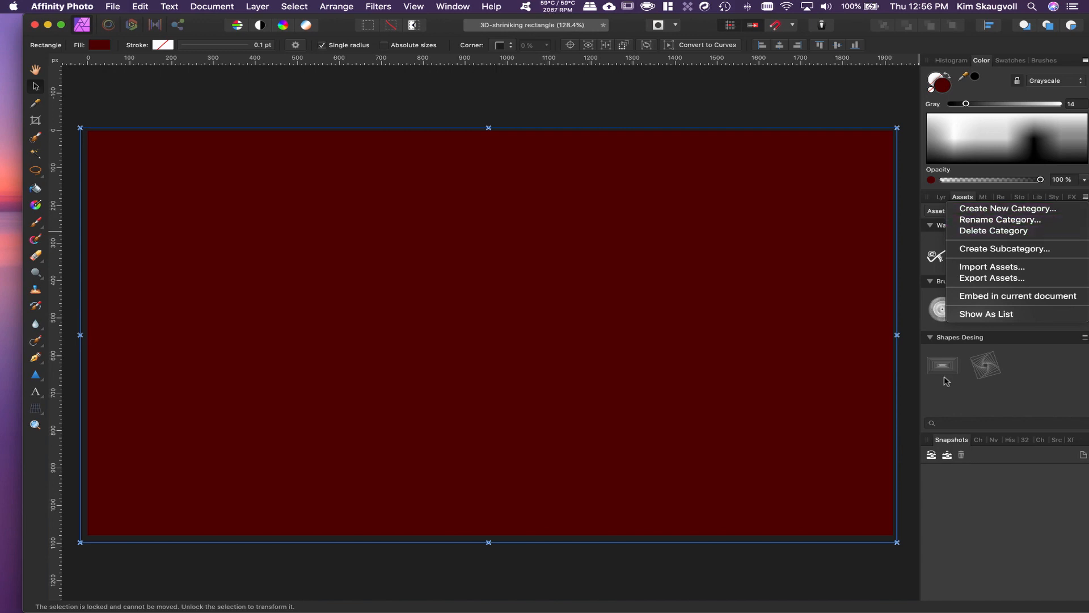
pyautogui.click(990, 501)
pyautogui.click(968, 339)
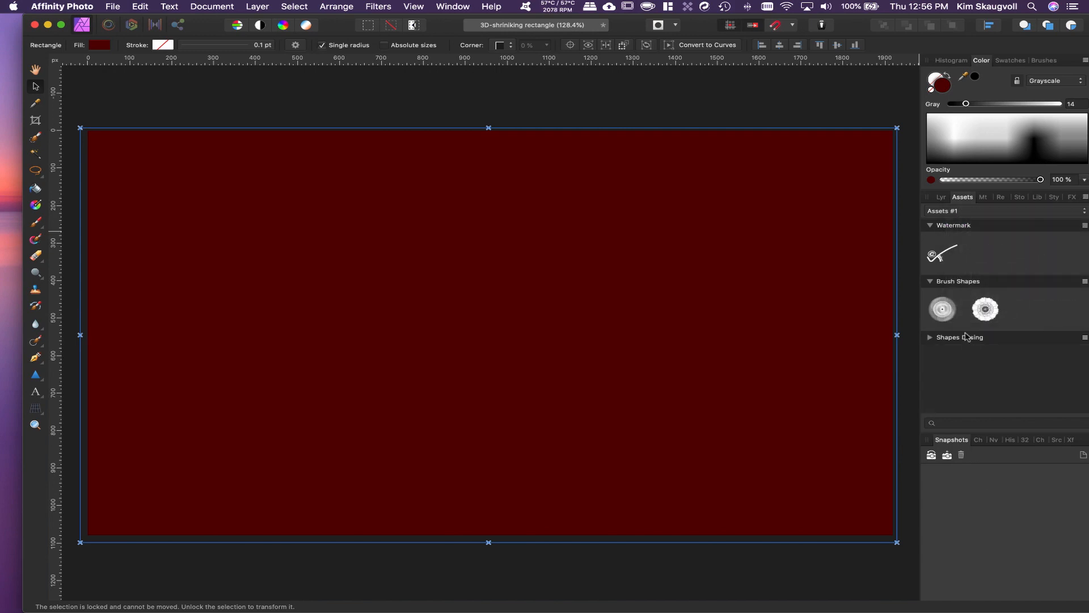
pyautogui.click(966, 337)
pyautogui.click(1085, 196)
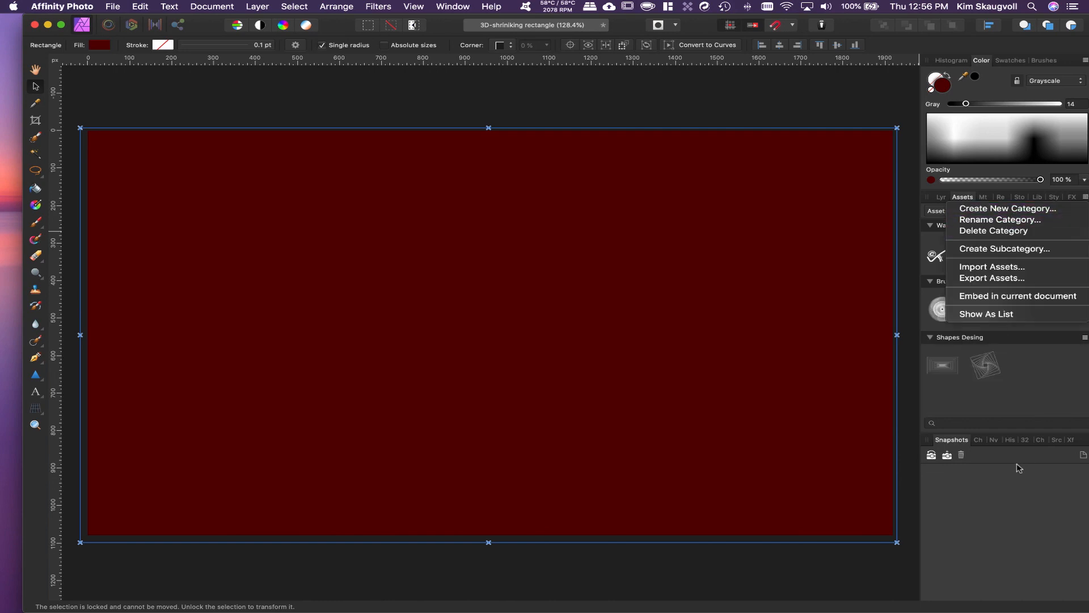
pyautogui.click(1013, 488)
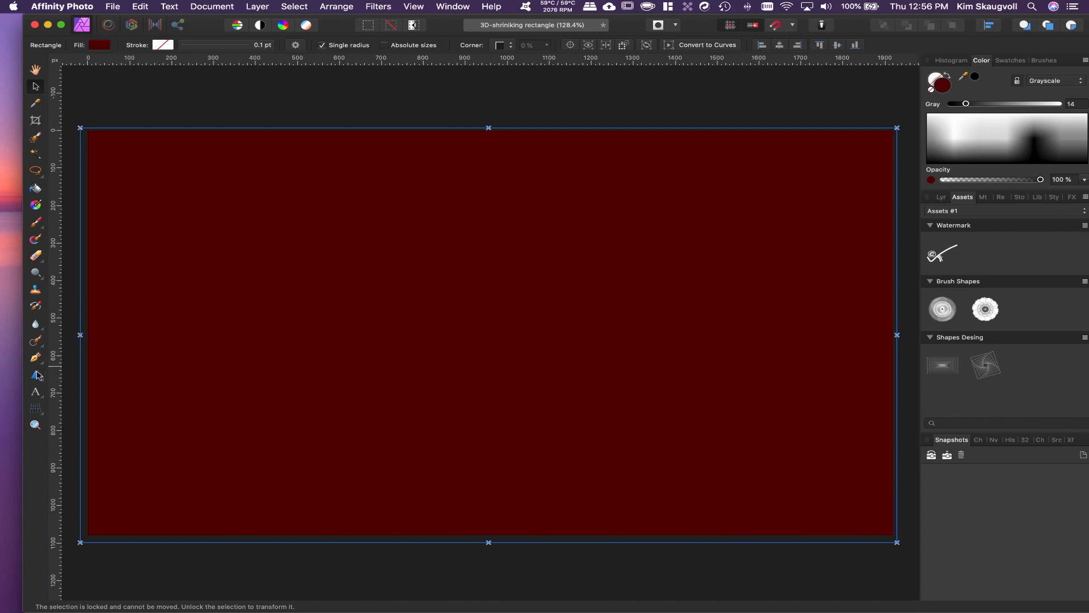
# Step: Draw an unfilled, white-outlined triangle about 310 px wide and 670 px tall and move it to the middle of the canvas
pyautogui.click(37, 376)
pyautogui.moveTo(313, 237); pyautogui.dragTo(379, 363)
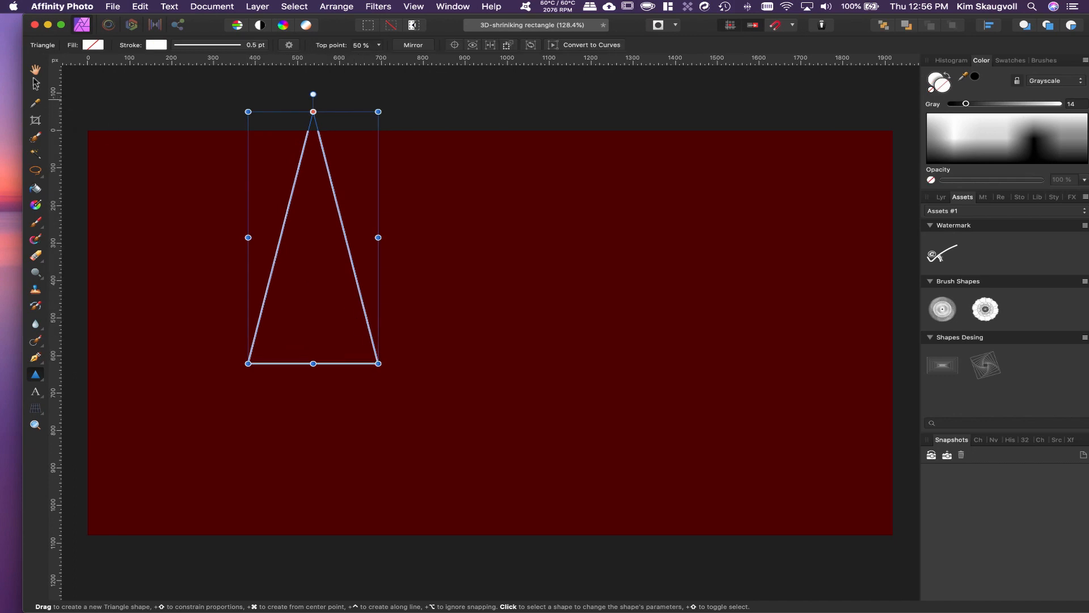
pyautogui.click(36, 88)
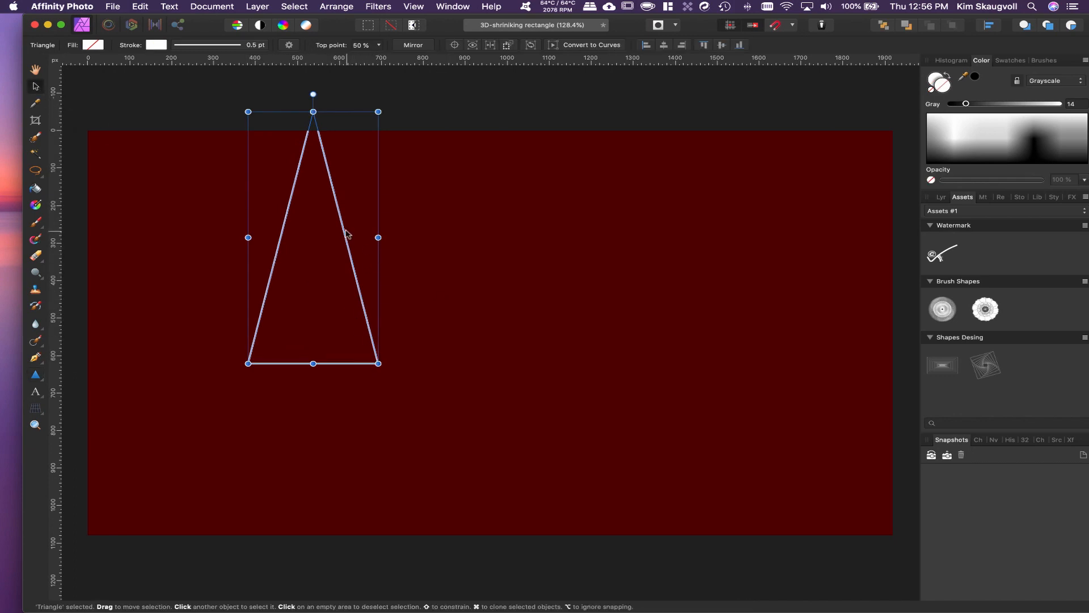
pyautogui.moveTo(347, 235); pyautogui.dragTo(534, 344)
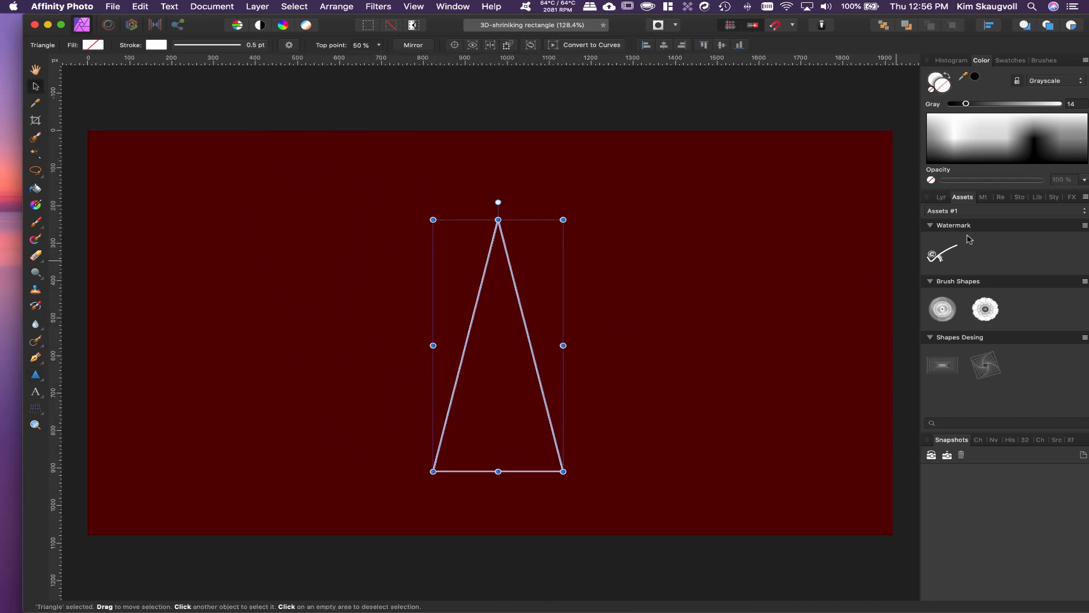
# Step: Duplicate the triangle and scale the copy down about its centre to about 235 px wide and 560 px tall
pyautogui.click(944, 198)
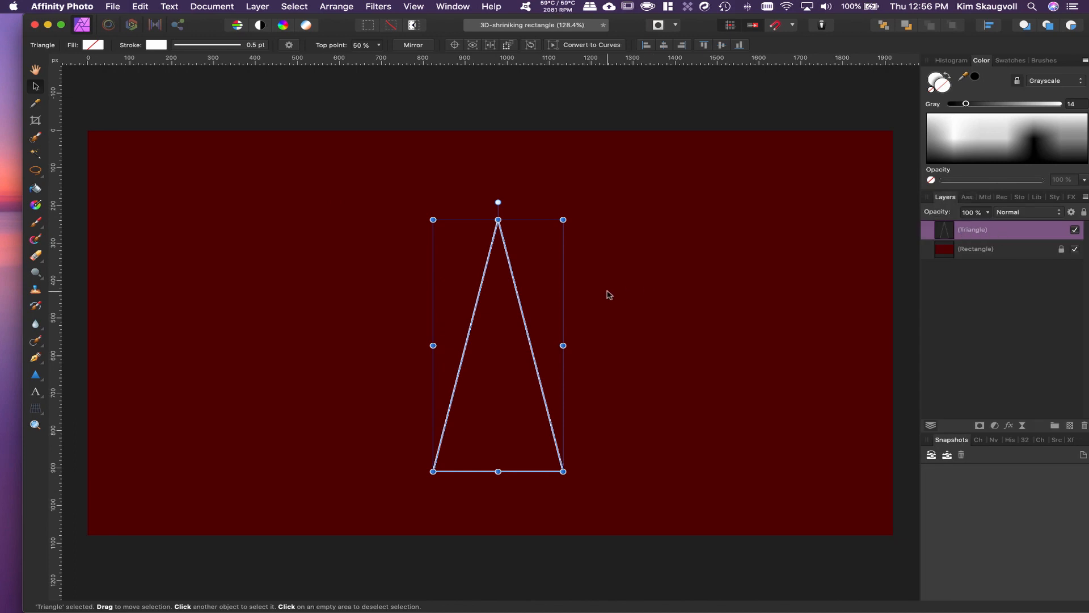
pyautogui.press('super+j')
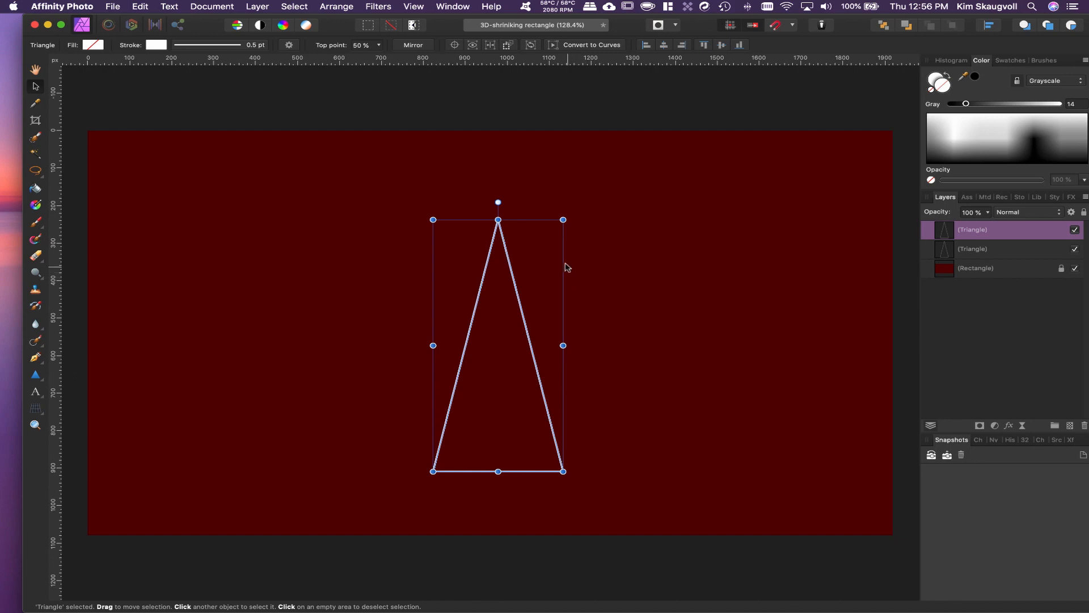
pyautogui.moveTo(563, 220); pyautogui.dragTo(498, 222)
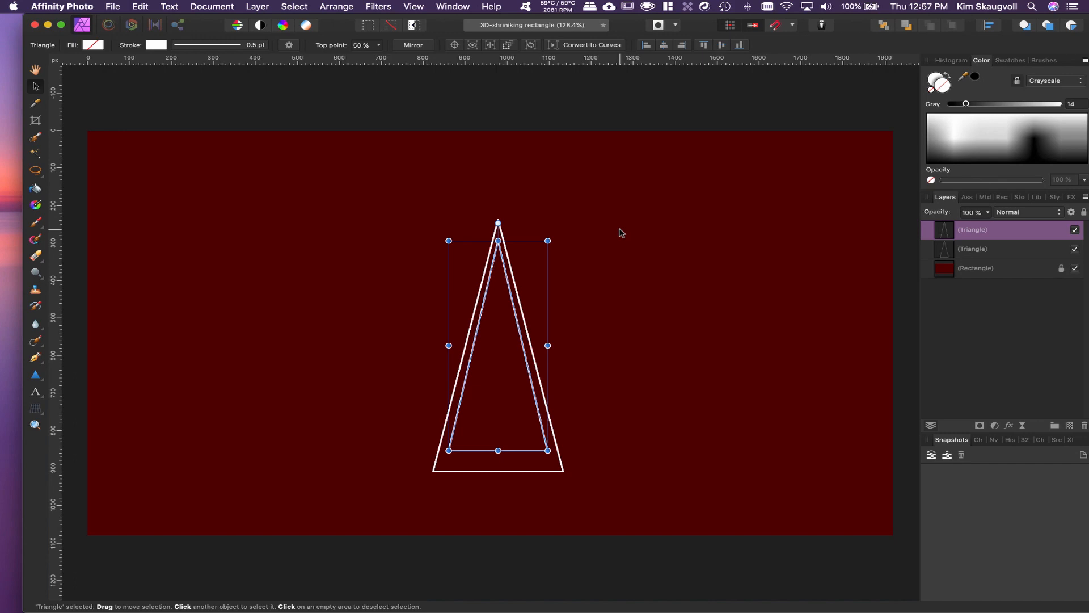
# Step: Repeat the scaled duplication 11 times to nest ever smaller triangles inside one another
pyautogui.press('super+j')
pyautogui.press('super+j')
pyautogui.press('super+j')
pyautogui.press('super+j')
pyautogui.press('super+j')
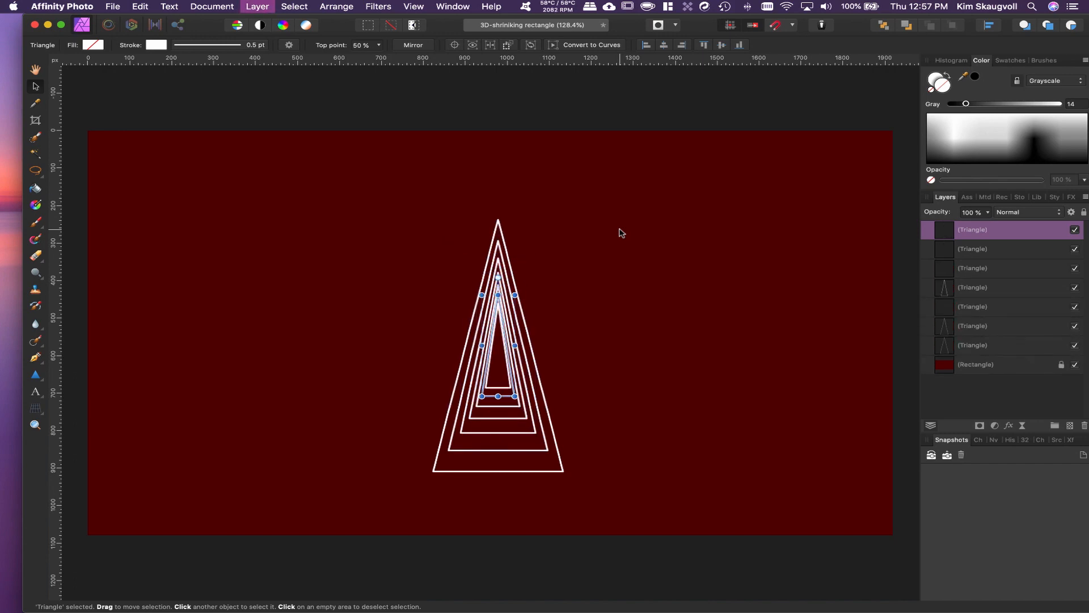
pyautogui.press('super+j')
pyautogui.press('super+j')
pyautogui.press('super+j')
pyautogui.press('super+j')
pyautogui.press('super+j')
pyautogui.press('super+j')
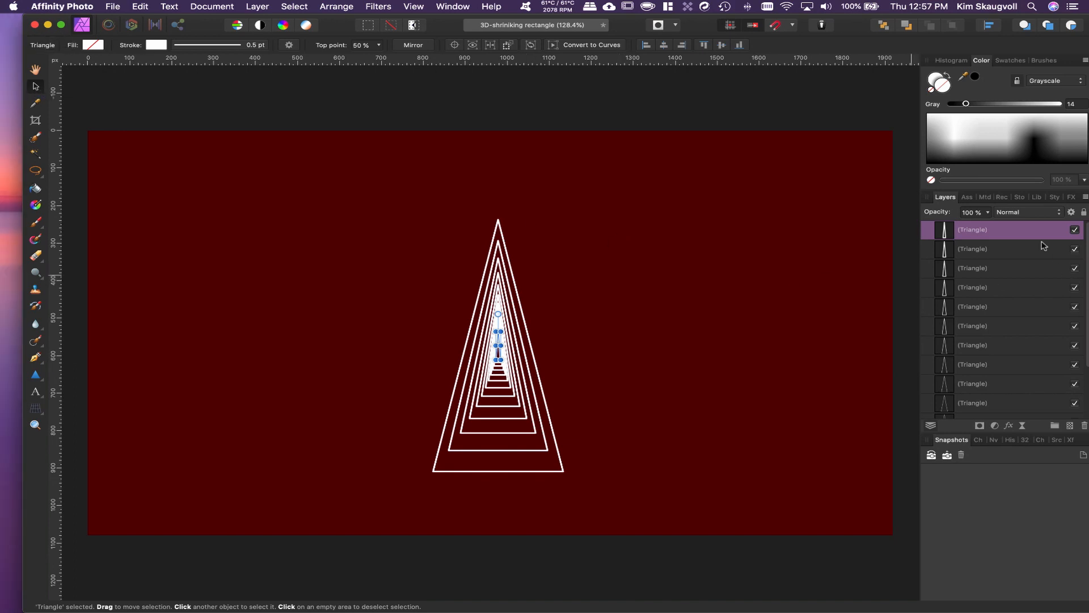
# Step: Select all 13 triangle layers above the locked rectangle and group them
pyautogui.scroll(-3, 993, 340)
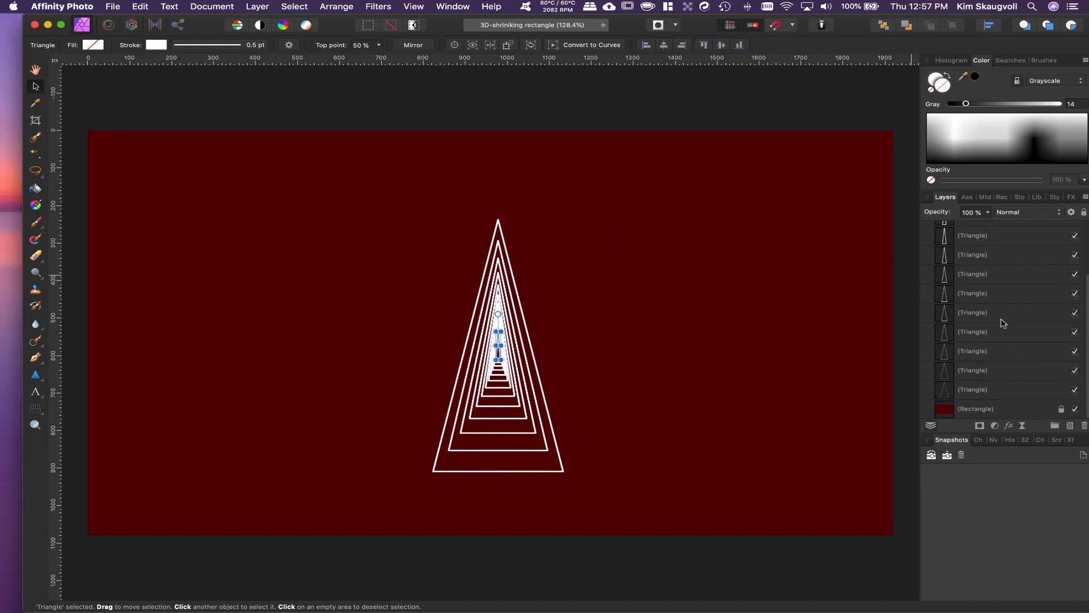
pyautogui.keyDown('shift'); pyautogui.click(987, 390); pyautogui.keyUp('shift')
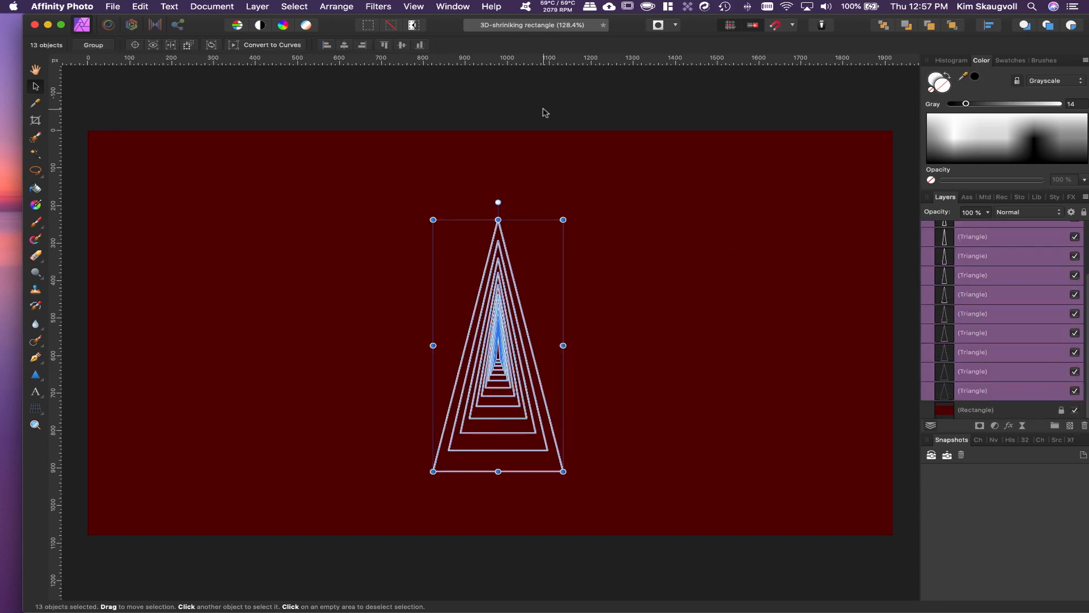
pyautogui.press('super+g')
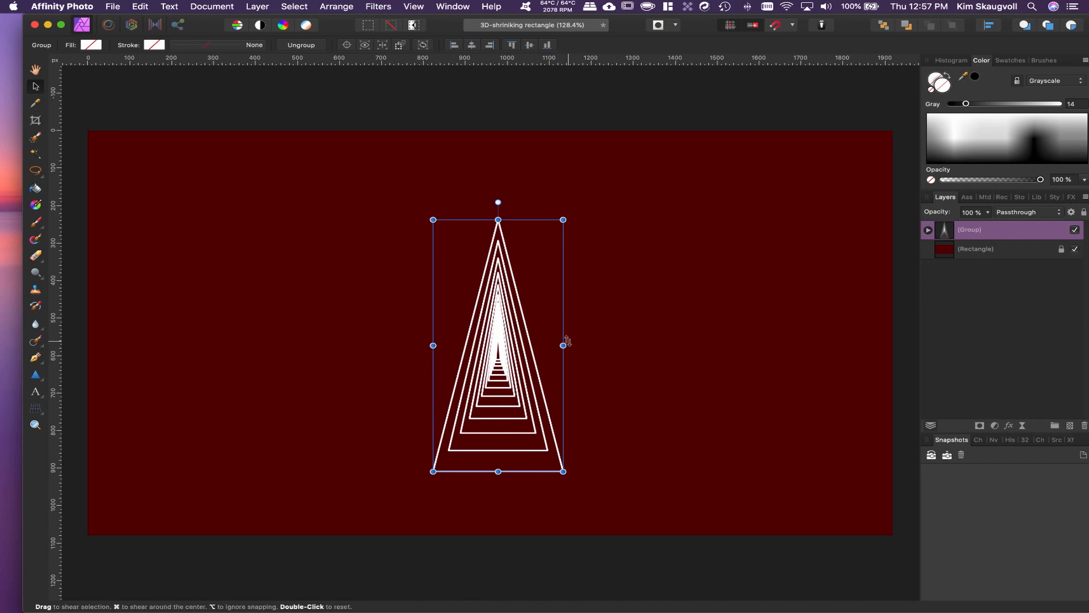
# Step: Set the triangle group's stroke width to 0.3 pt and deselect it
pyautogui.click(208, 48)
pyautogui.moveTo(169, 84); pyautogui.dragTo(171, 85)
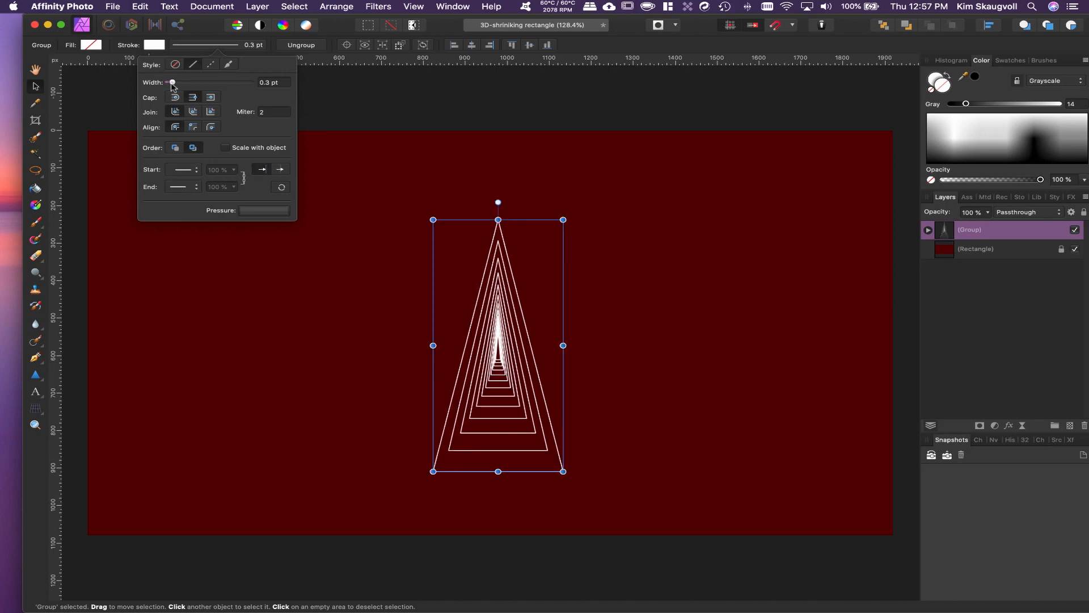
pyautogui.click(418, 154)
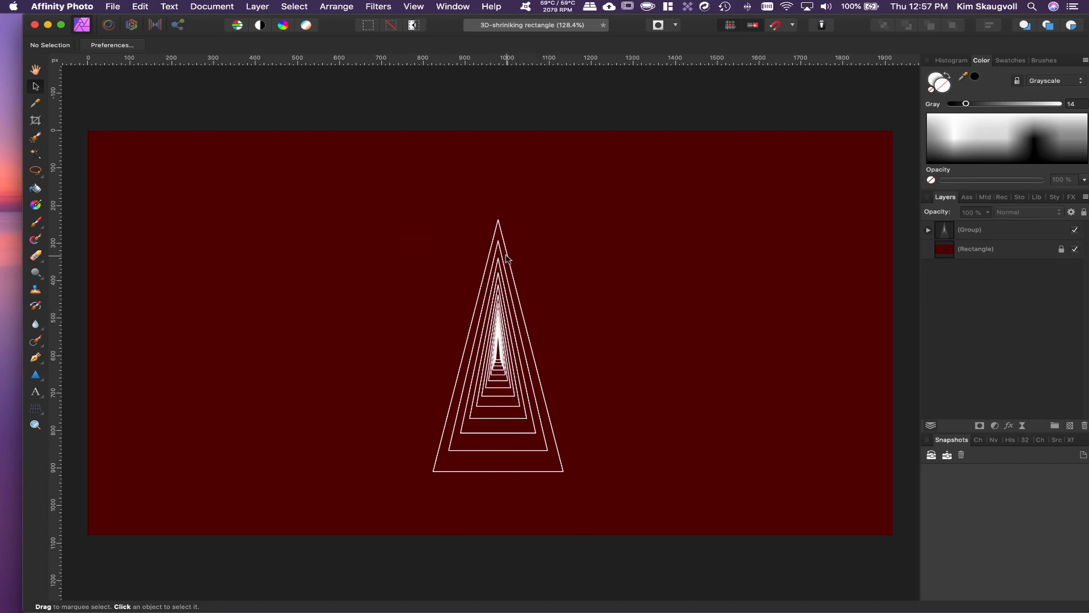
# Step: Rotate the triangle group slightly clockwise and turn it back to almost upright
pyautogui.click(505, 339)
pyautogui.moveTo(511, 210); pyautogui.dragTo(508, 259)
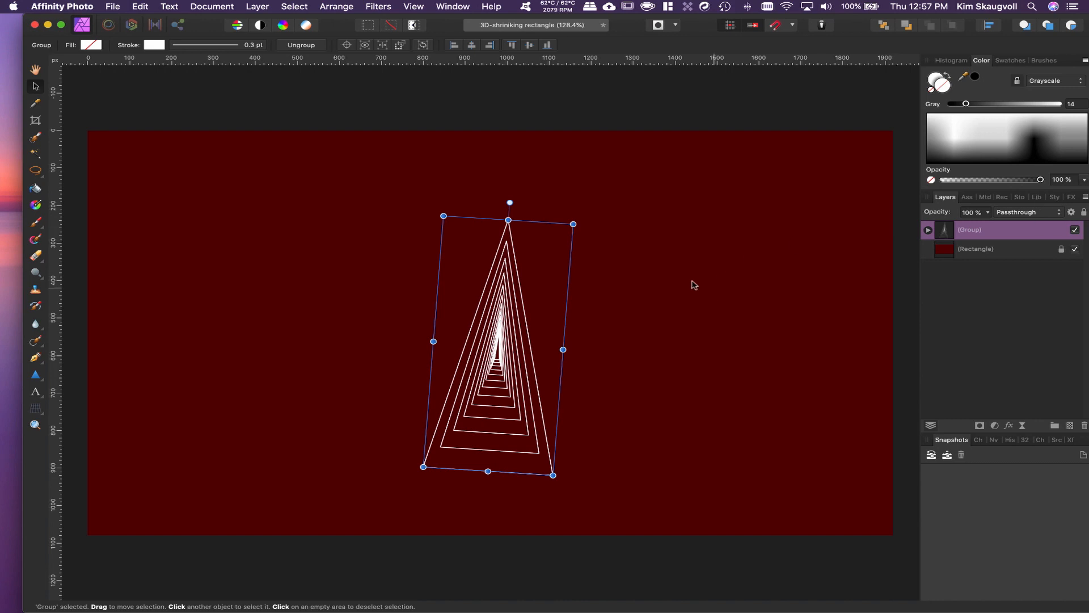
pyautogui.doubleClick(510, 202)
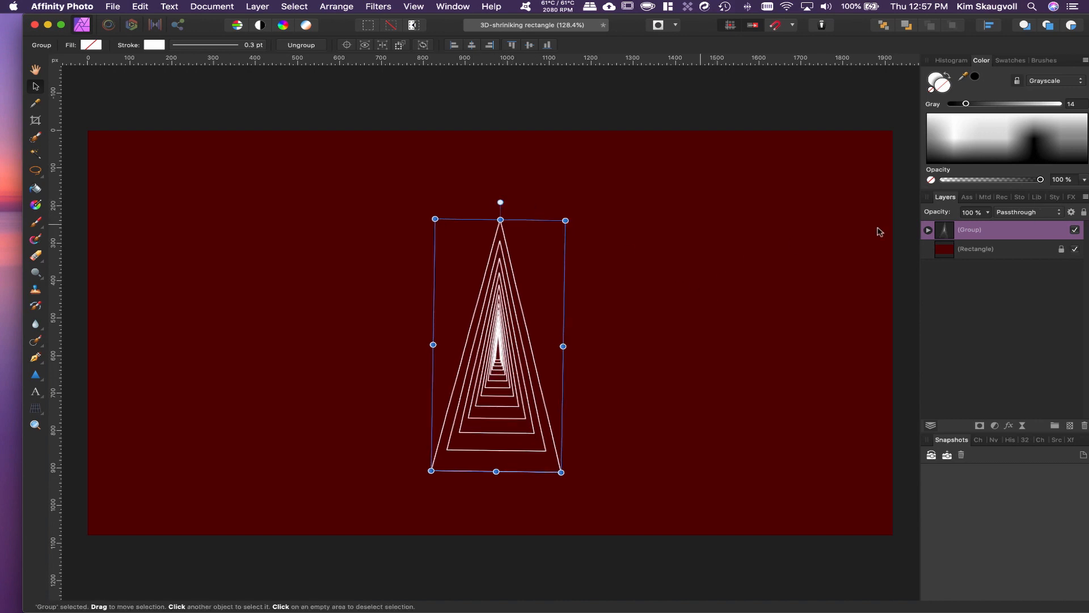
# Step: Add the triangle group to the Shapes Desing asset subcategory and delete the group from the canvas
pyautogui.click(968, 197)
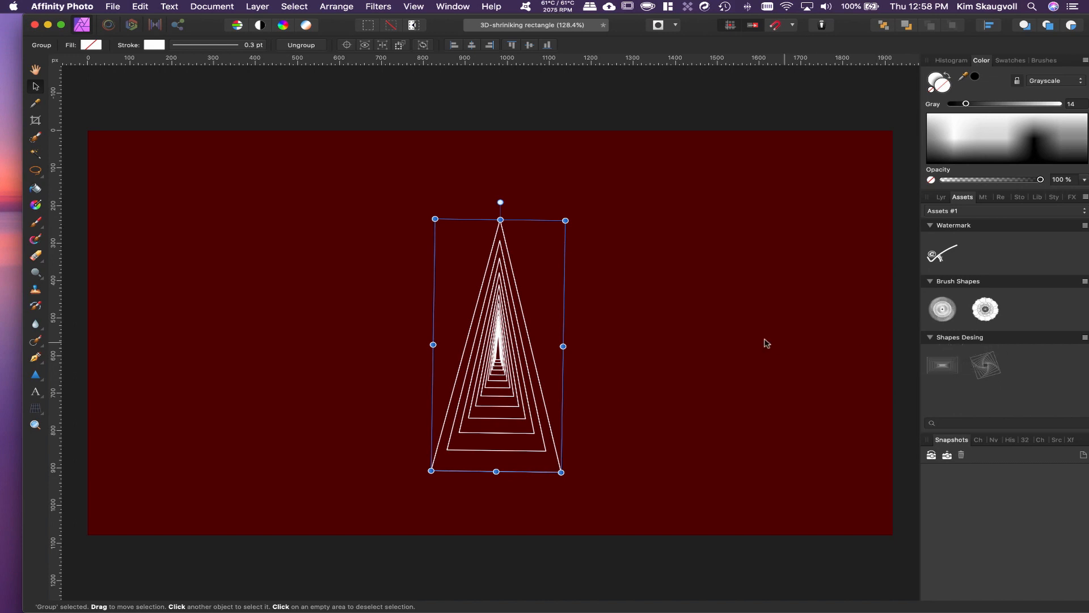
pyautogui.moveTo(508, 345)
pyautogui.mouseDown()
pyautogui.moveTo(1020, 375)
pyautogui.moveTo(1013, 389)
pyautogui.mouseUp()
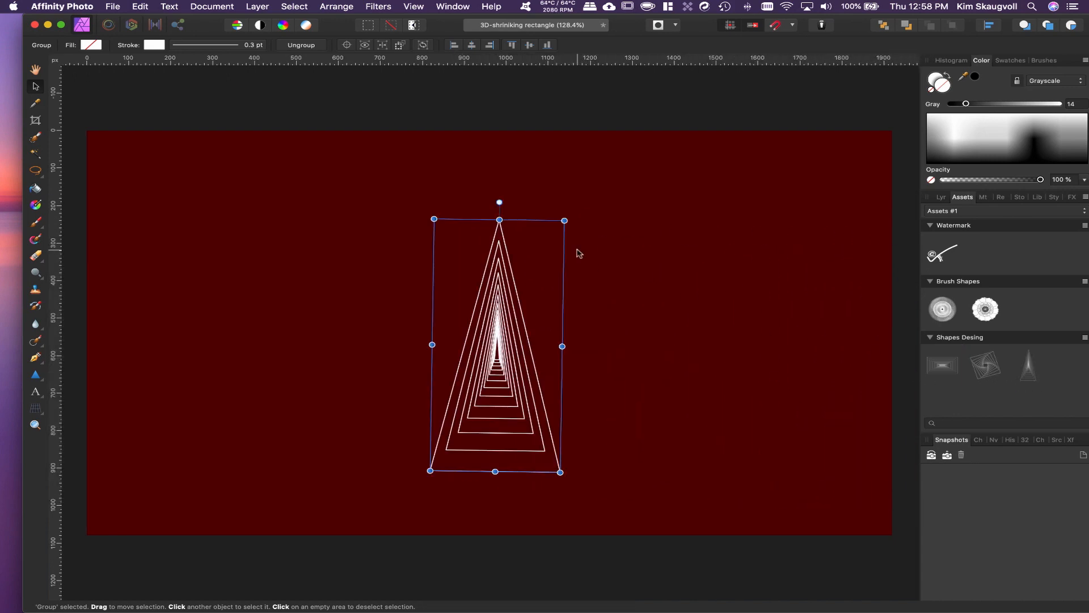
pyautogui.press('Delete')
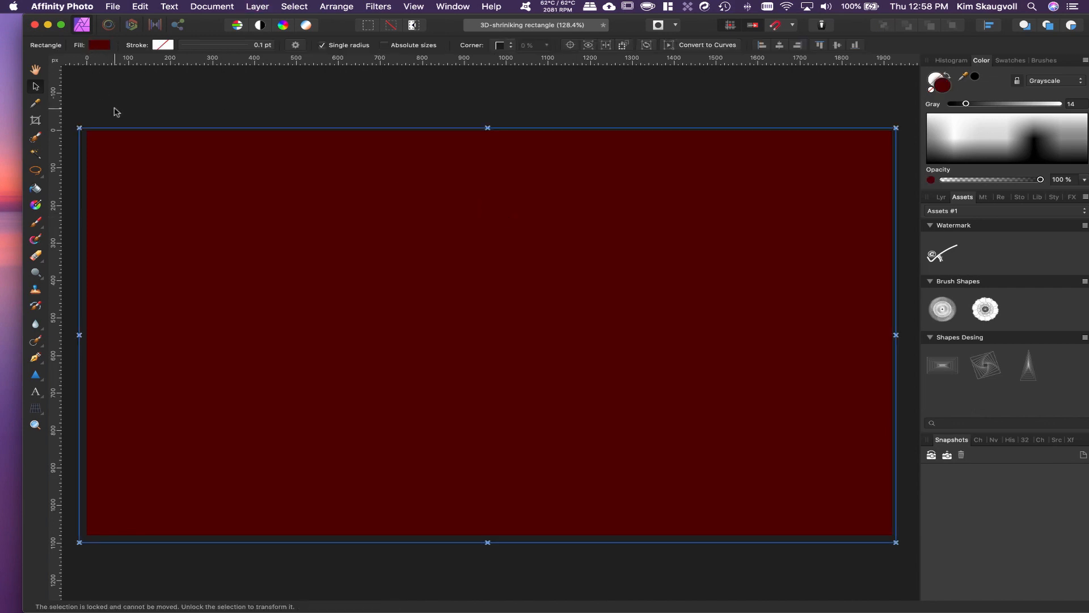
# Step: Create a new 1280 × 720 px document from the YT Thumbnails preset
pyautogui.click(112, 6)
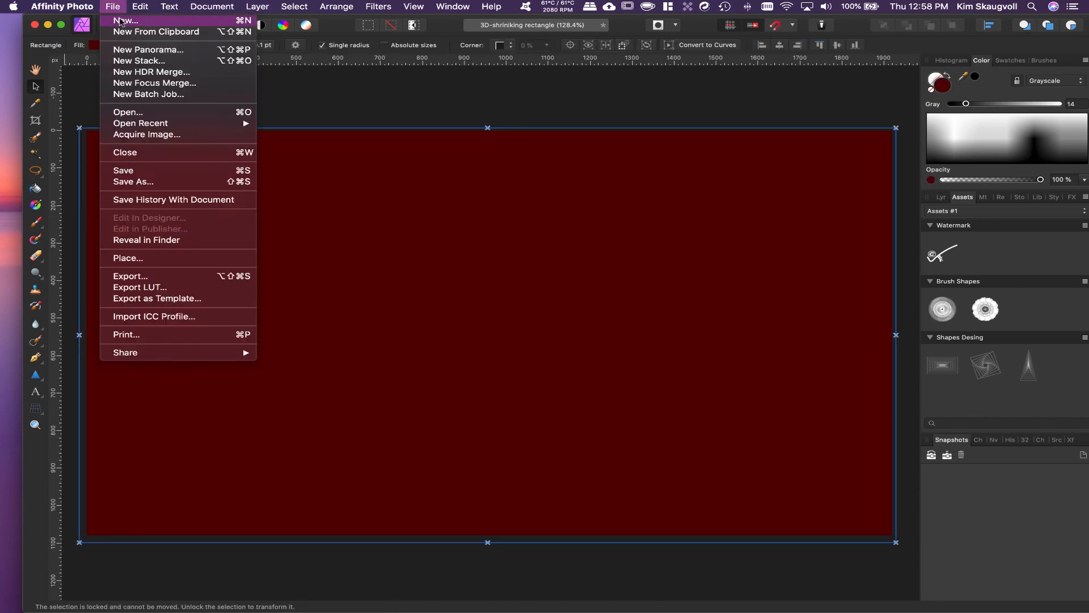
pyautogui.click(121, 20)
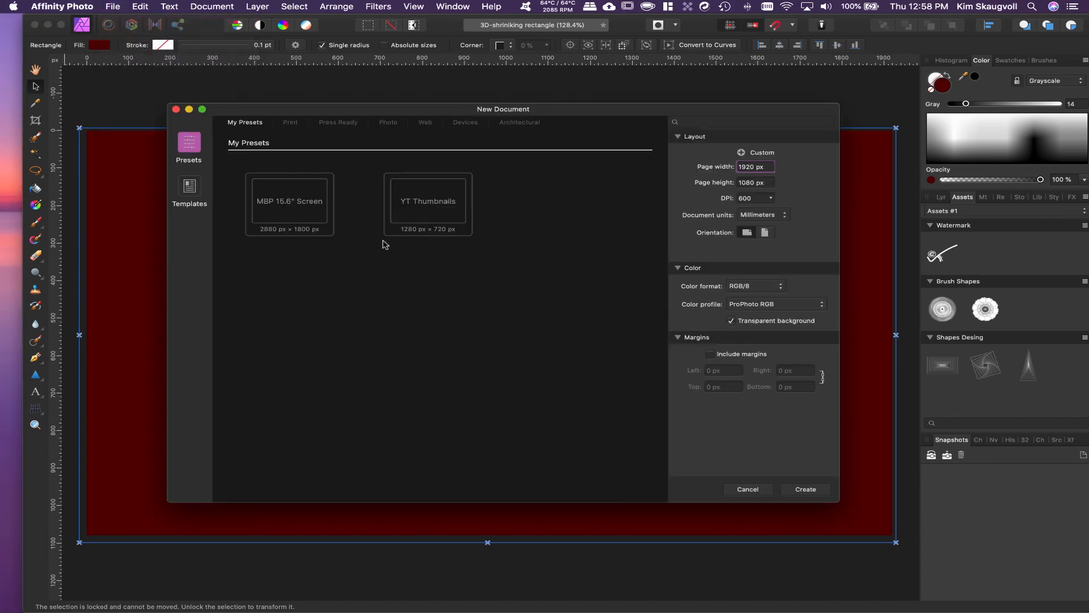
pyautogui.click(432, 211)
pyautogui.click(806, 489)
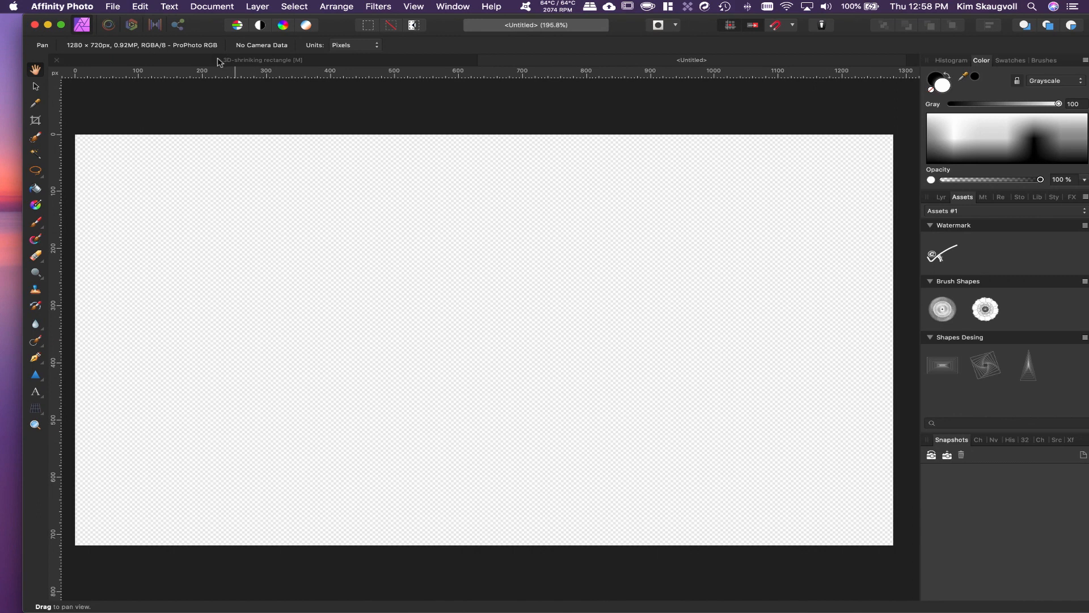
# Step: Close the 3D-shrinking rectangle document without saving its changes
pyautogui.click(221, 59)
pyautogui.click(56, 60)
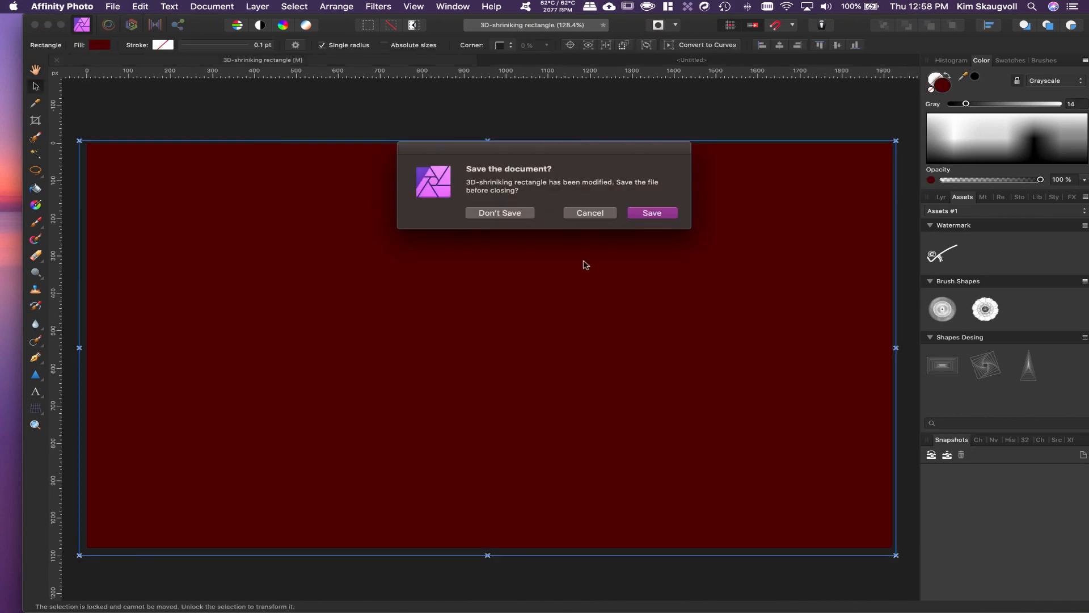
pyautogui.click(509, 214)
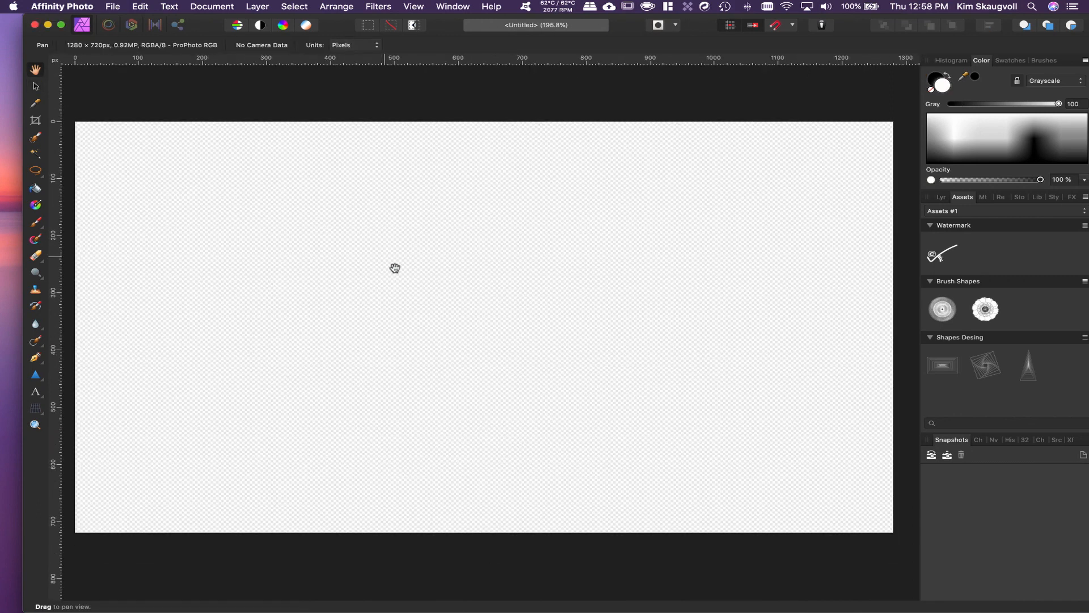
# Step: Draw a rectangle covering the whole canvas, fill it with black as a background, and deselect it
pyautogui.click(37, 377)
pyautogui.click(78, 323)
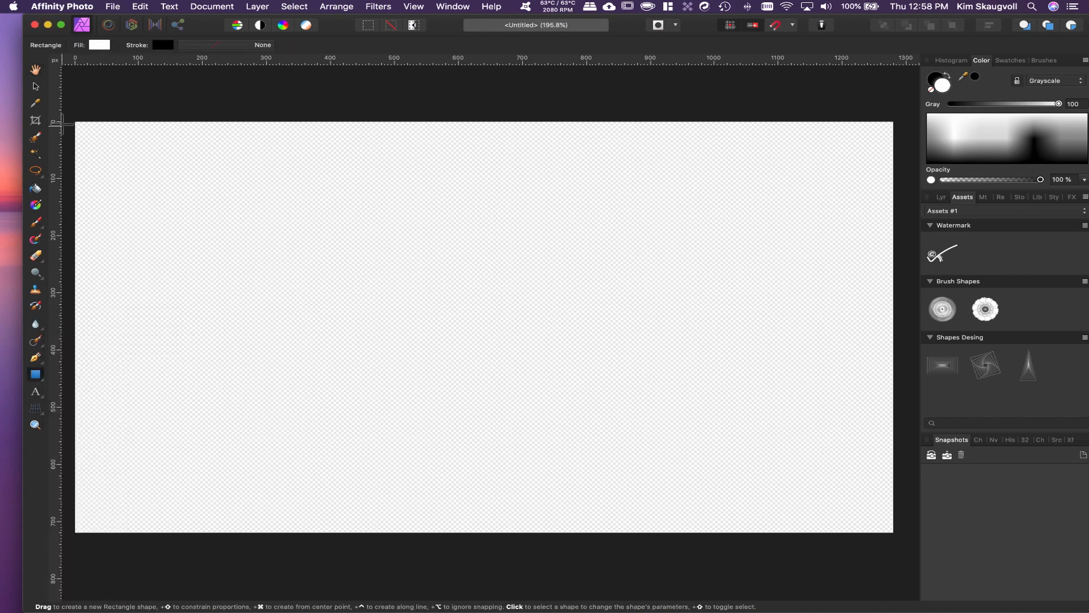
pyautogui.moveTo(72, 114); pyautogui.dragTo(901, 535)
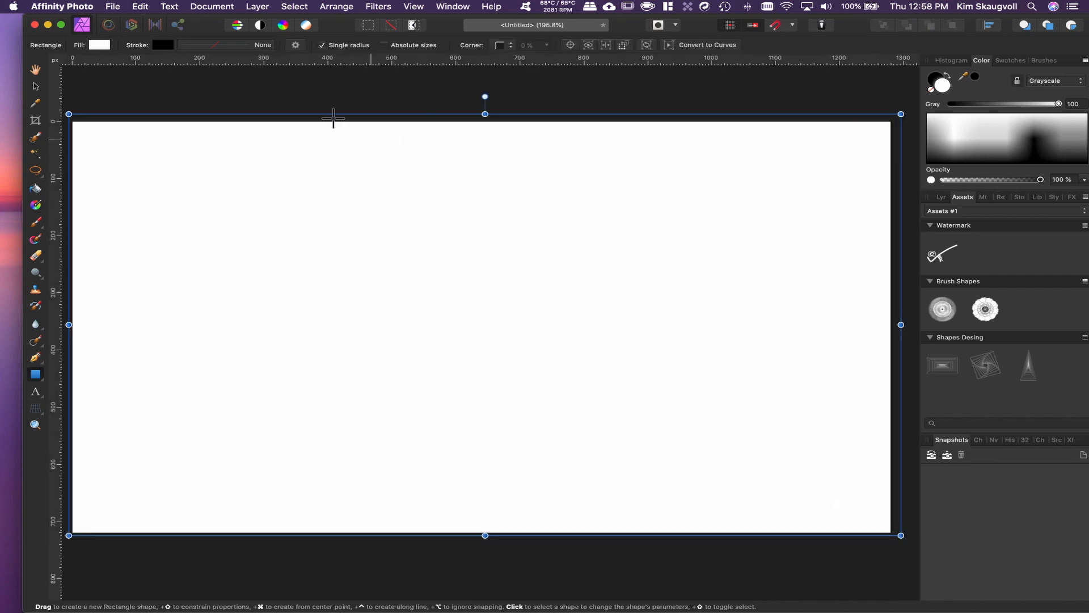
pyautogui.click(98, 46)
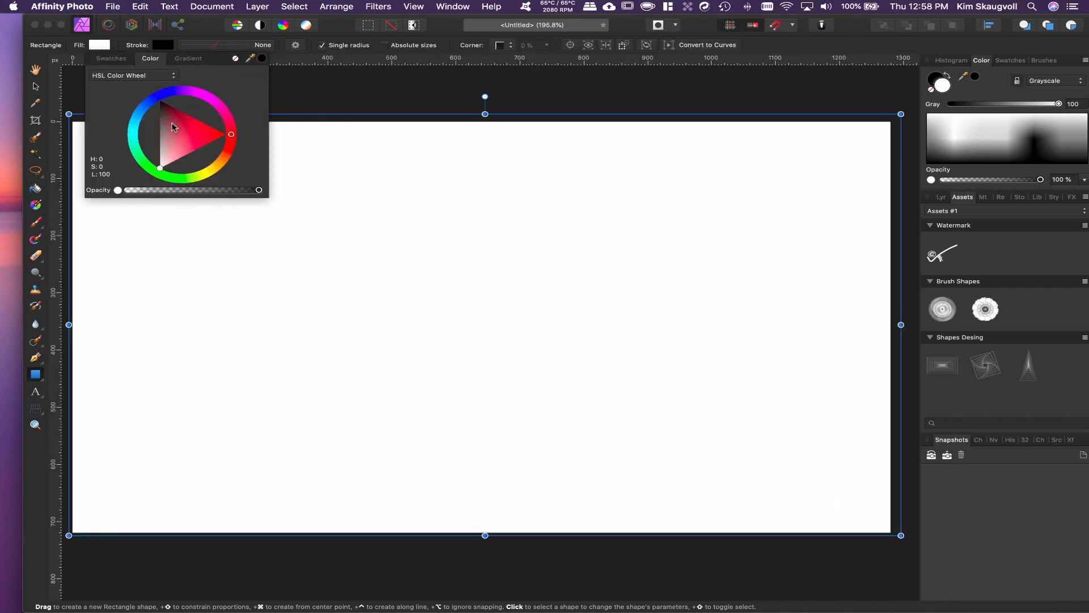
pyautogui.moveTo(173, 126); pyautogui.dragTo(148, 88)
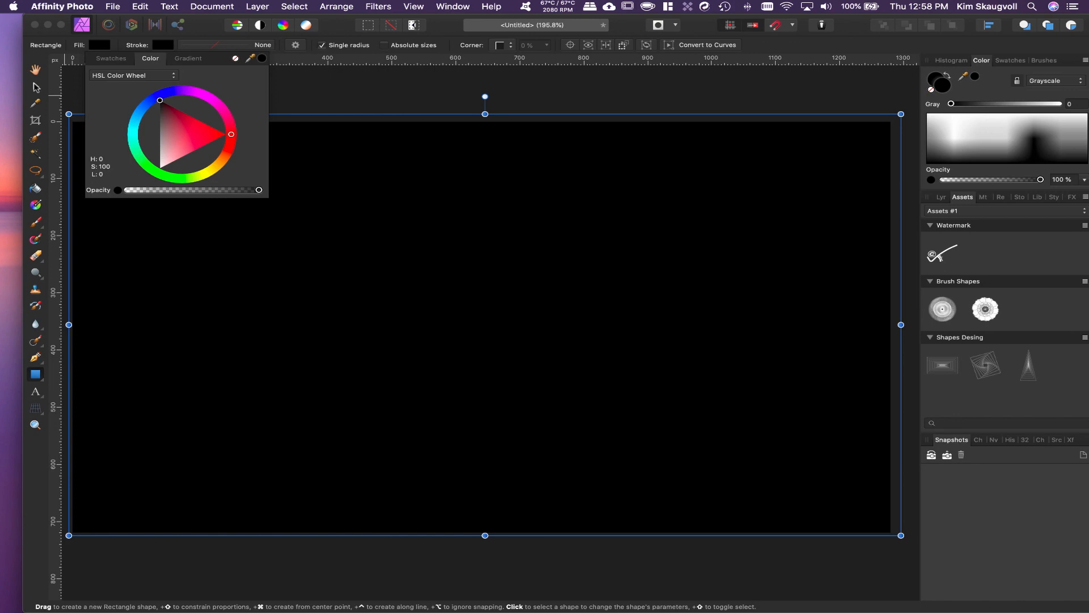
pyautogui.click(35, 86)
pyautogui.click(307, 90)
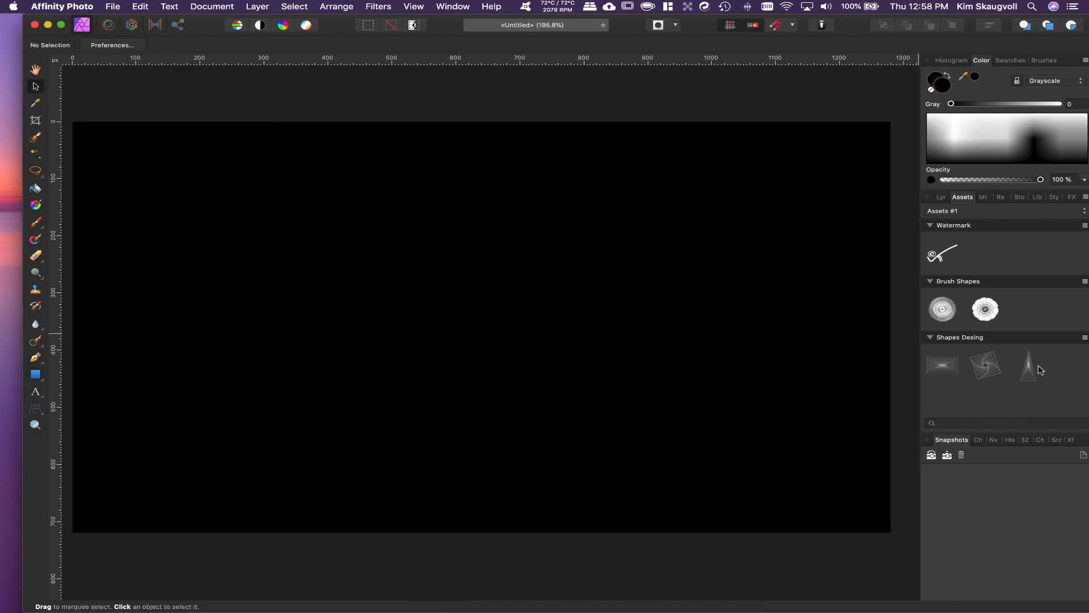
# Step: Place the nested triangle asset in the left part of the canvas, shrink it and rotate it upright
pyautogui.moveTo(1041, 370); pyautogui.dragTo(225, 336)
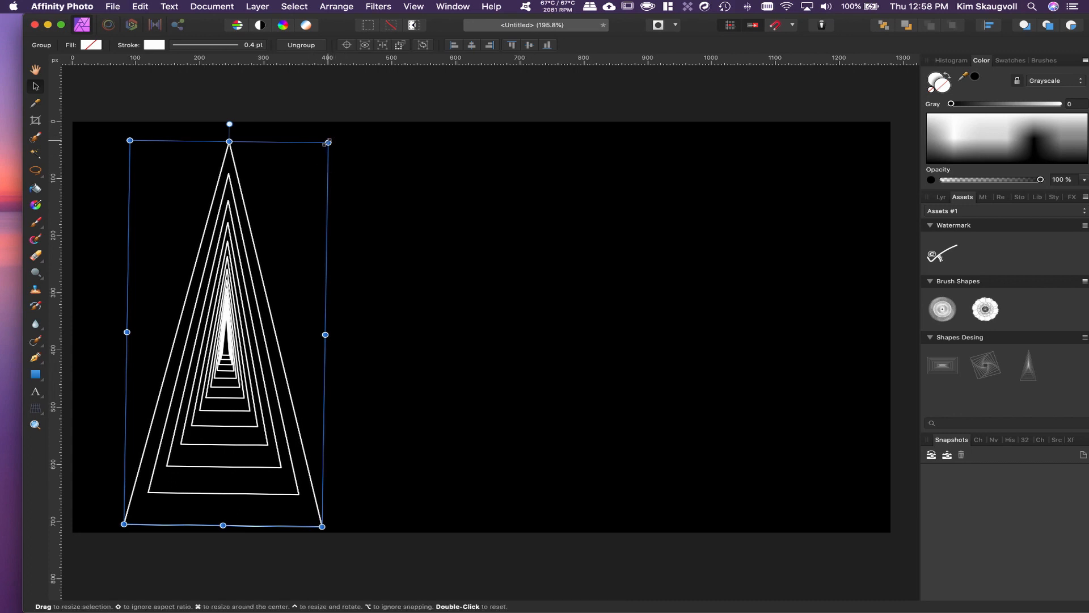
pyautogui.moveTo(327, 143); pyautogui.dragTo(282, 190)
pyautogui.moveTo(220, 348); pyautogui.dragTo(194, 337)
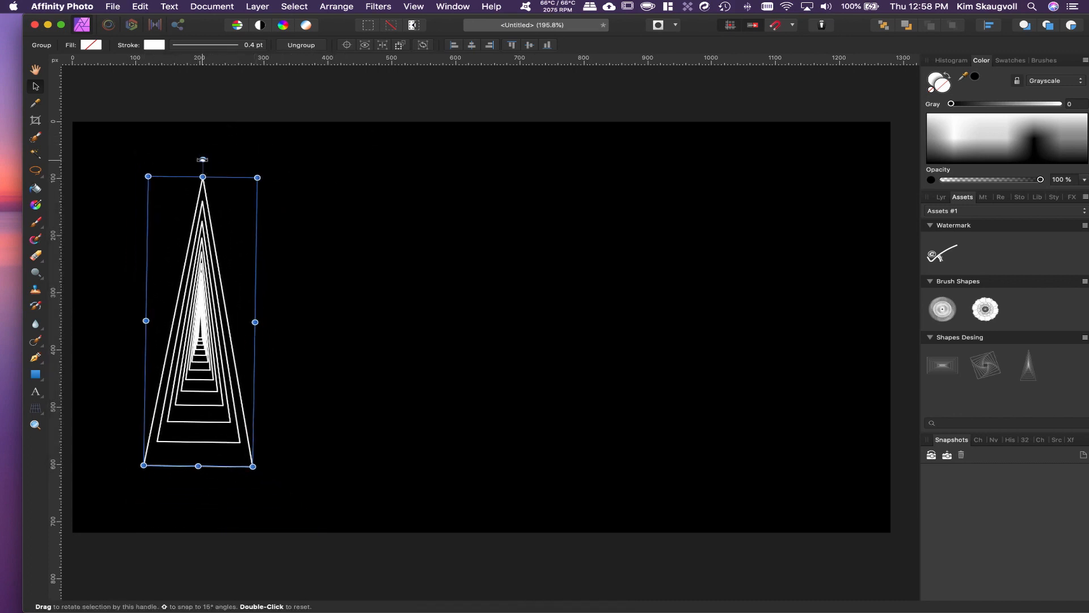
pyautogui.moveTo(203, 159); pyautogui.dragTo(199, 159)
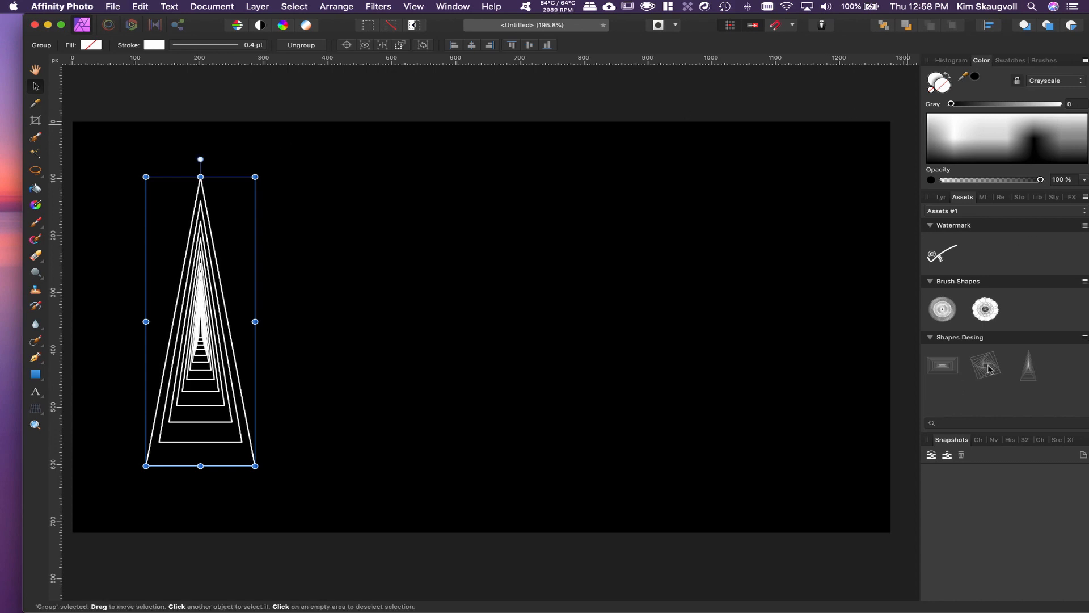
# Step: Place the twisted nested squares asset in the right part of the canvas and scale it down to fit within the canvas
pyautogui.moveTo(988, 368); pyautogui.dragTo(624, 325)
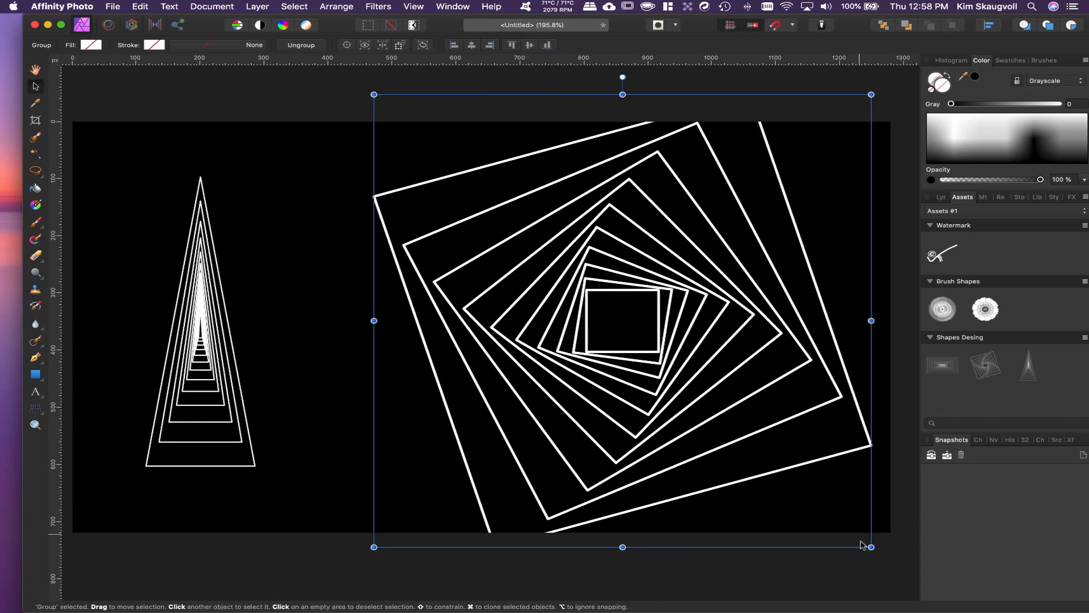
pyautogui.moveTo(868, 546); pyautogui.dragTo(798, 499)
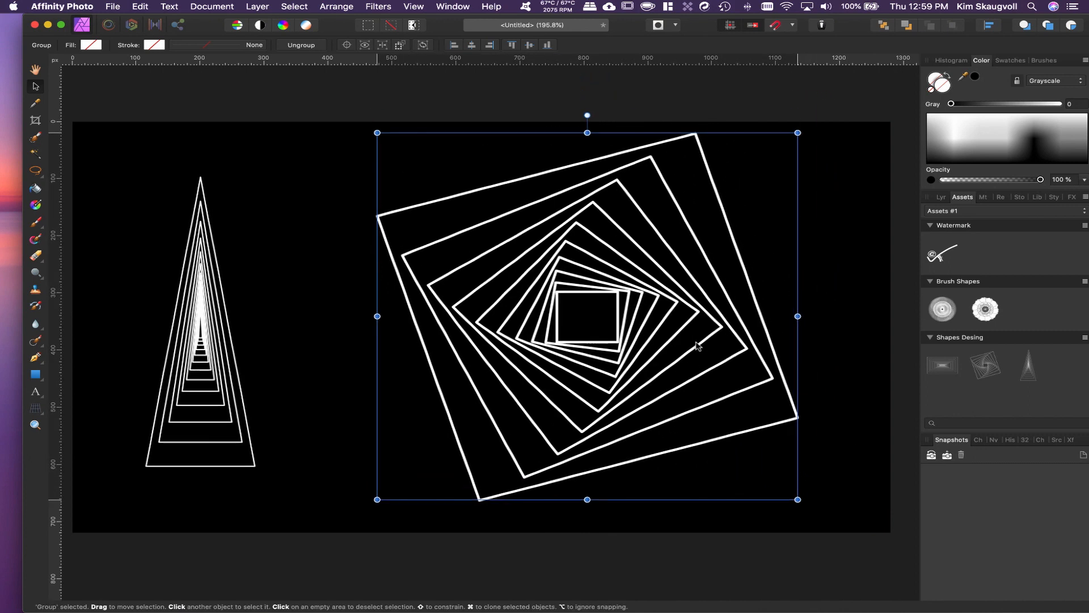
pyautogui.moveTo(697, 345); pyautogui.dragTo(701, 350)
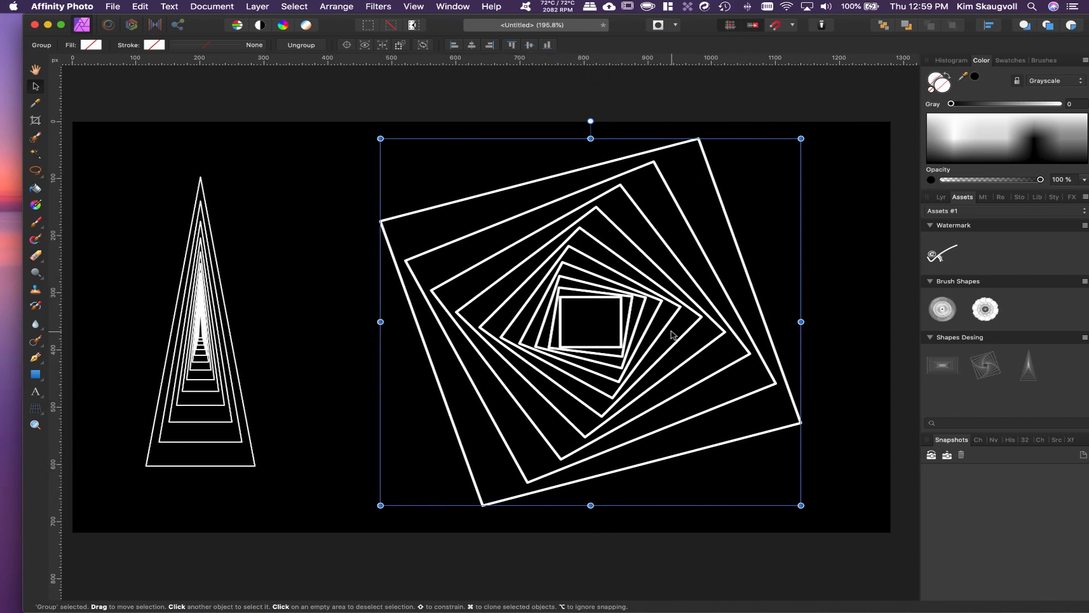
# Step: Apply Style 1 from Lines Neon Styles to the nested squares and Style 3 to the triangle group, then return to the assets
pyautogui.click(1054, 197)
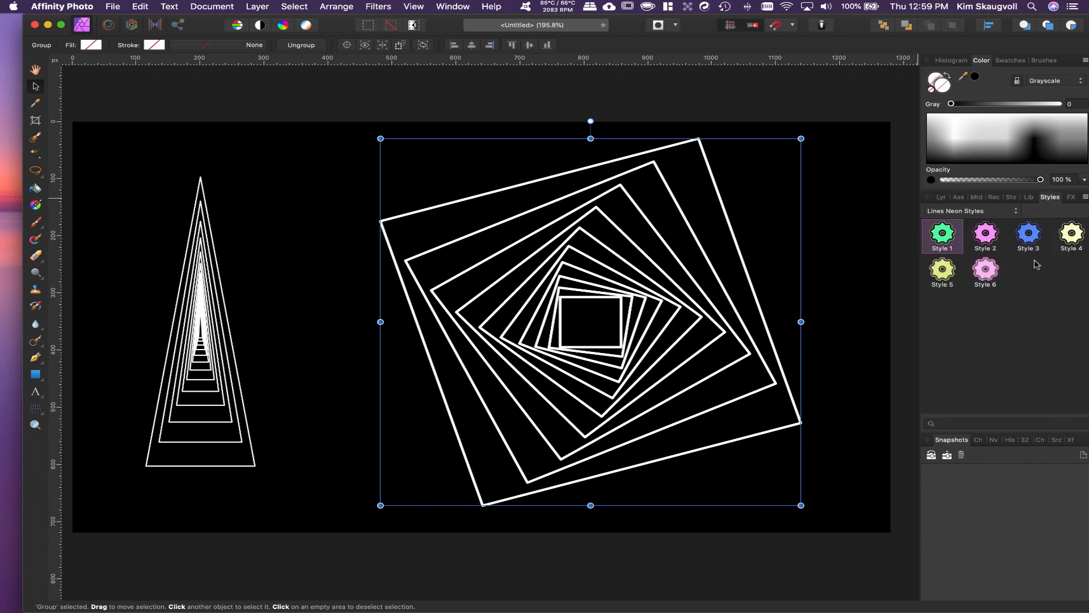
pyautogui.click(952, 243)
pyautogui.click(201, 256)
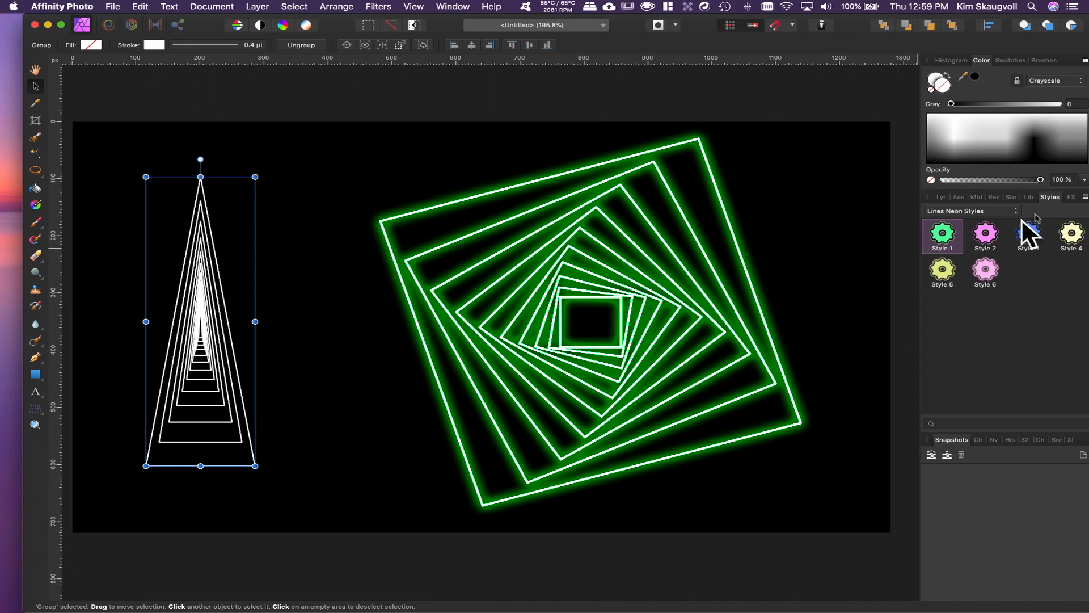
pyautogui.click(1031, 235)
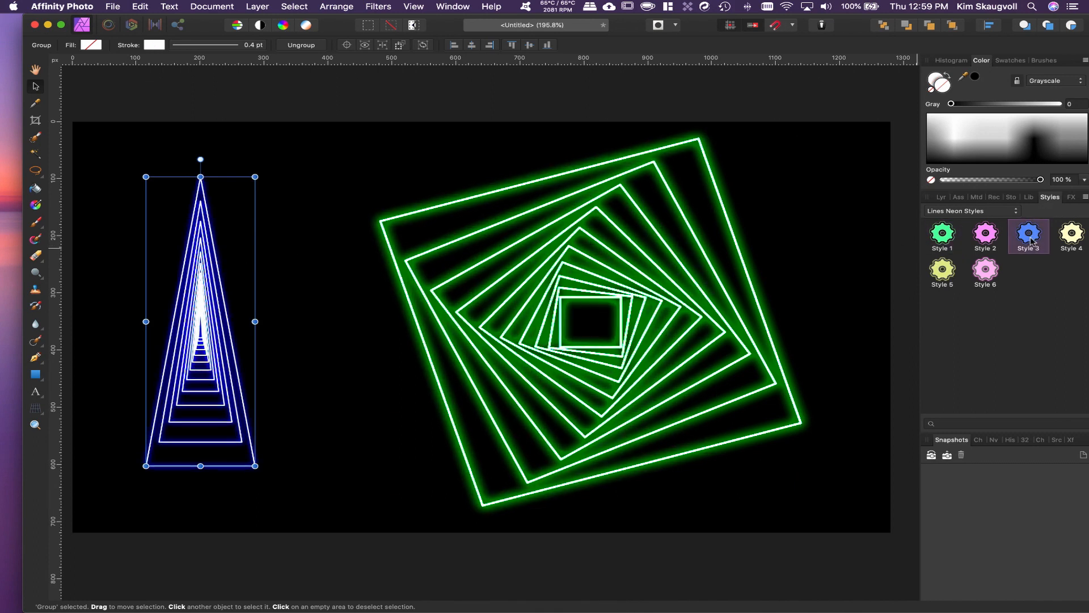
pyautogui.click(347, 163)
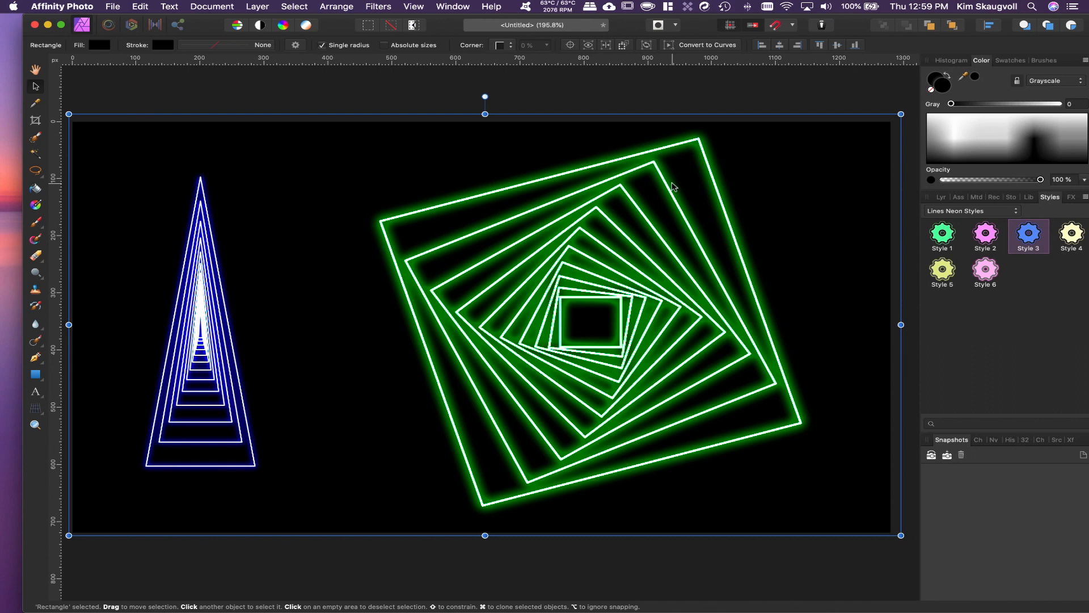
pyautogui.click(959, 197)
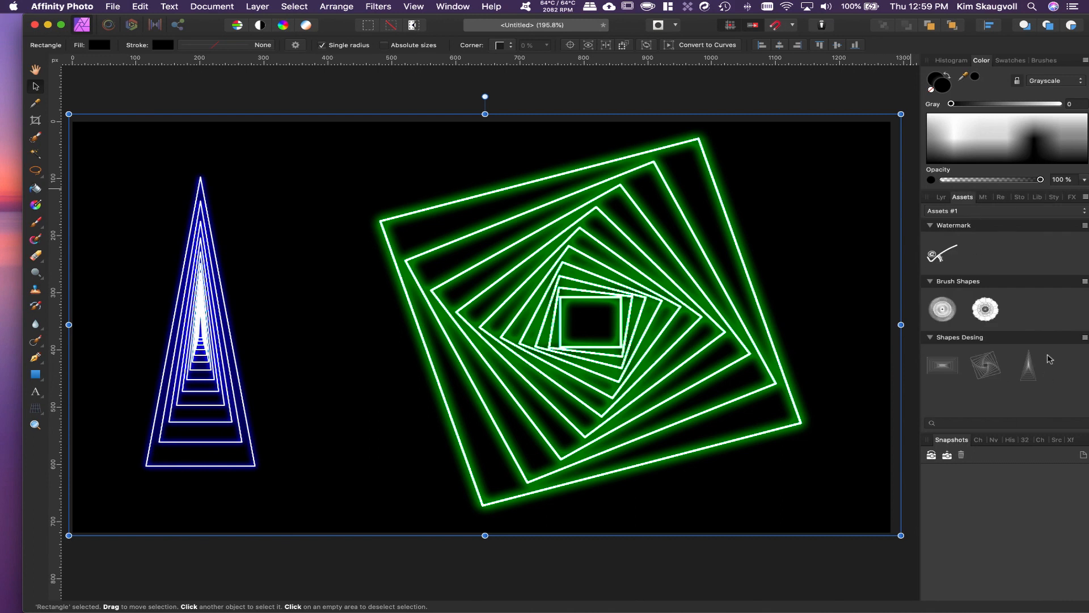